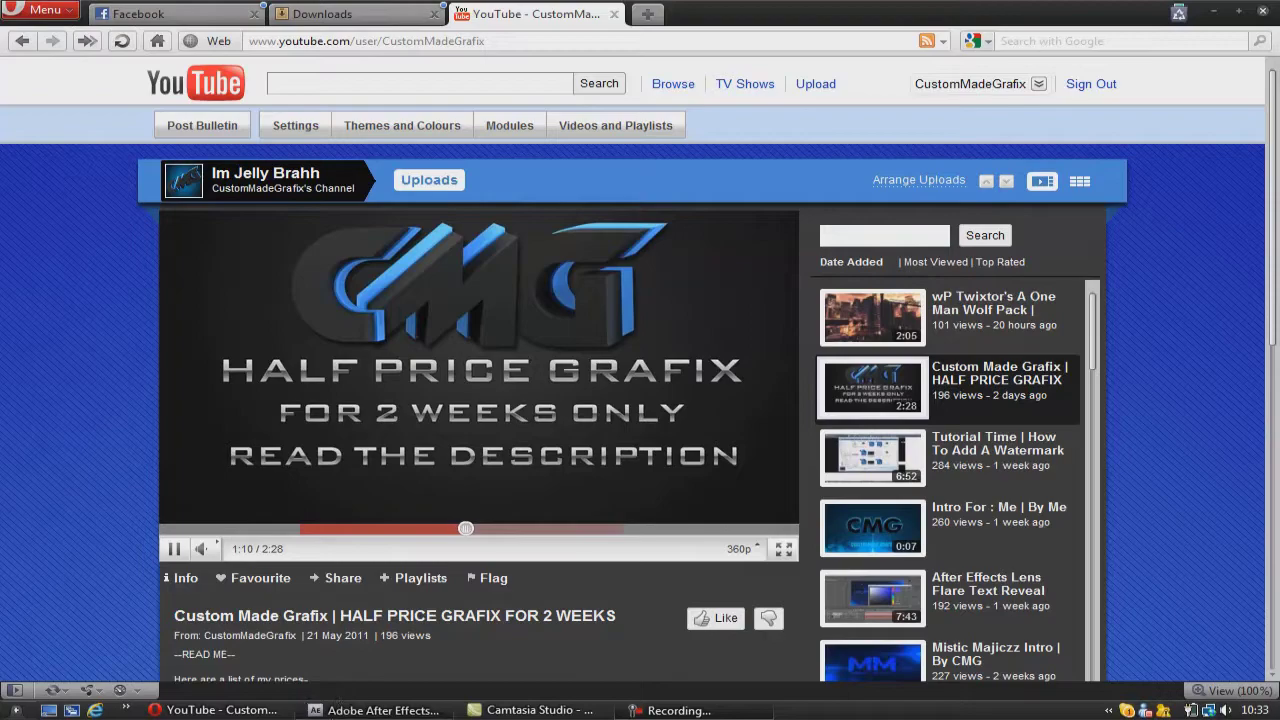
- Pause the YouTube video, and place the Highrise No CC and Highrise With CC images side by side on the desktop
click(240, 512)
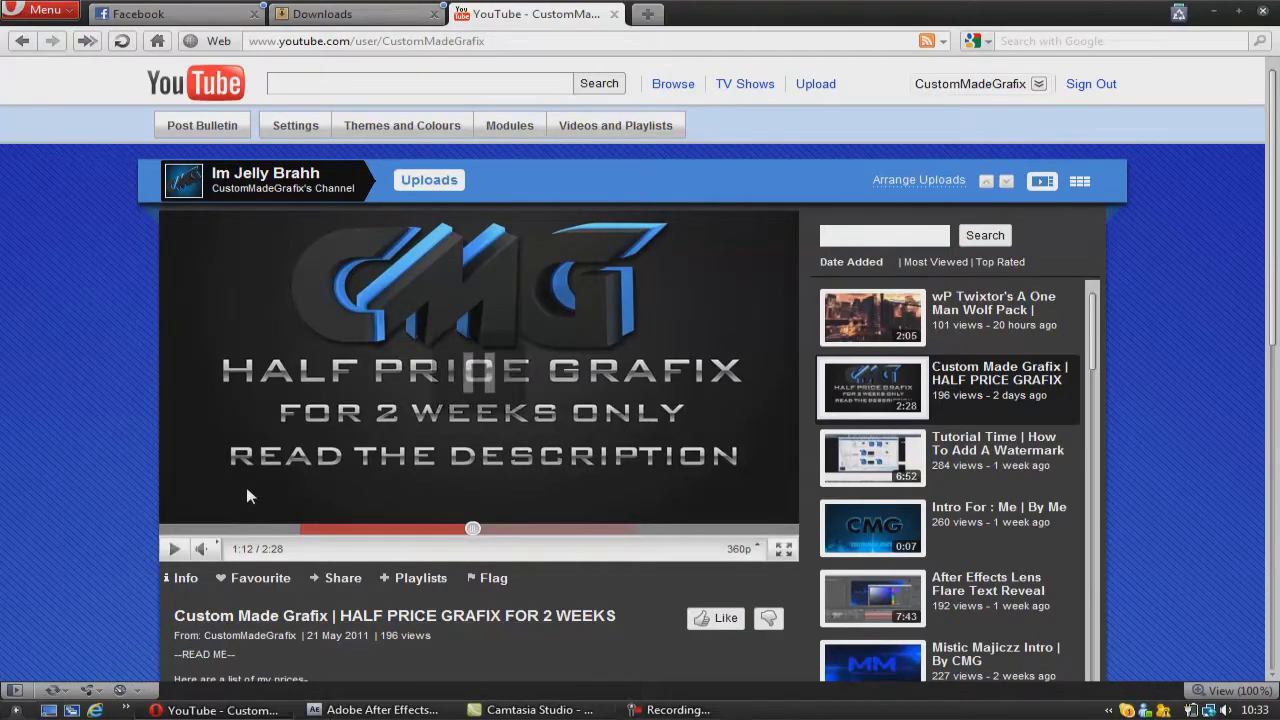
click(380, 710)
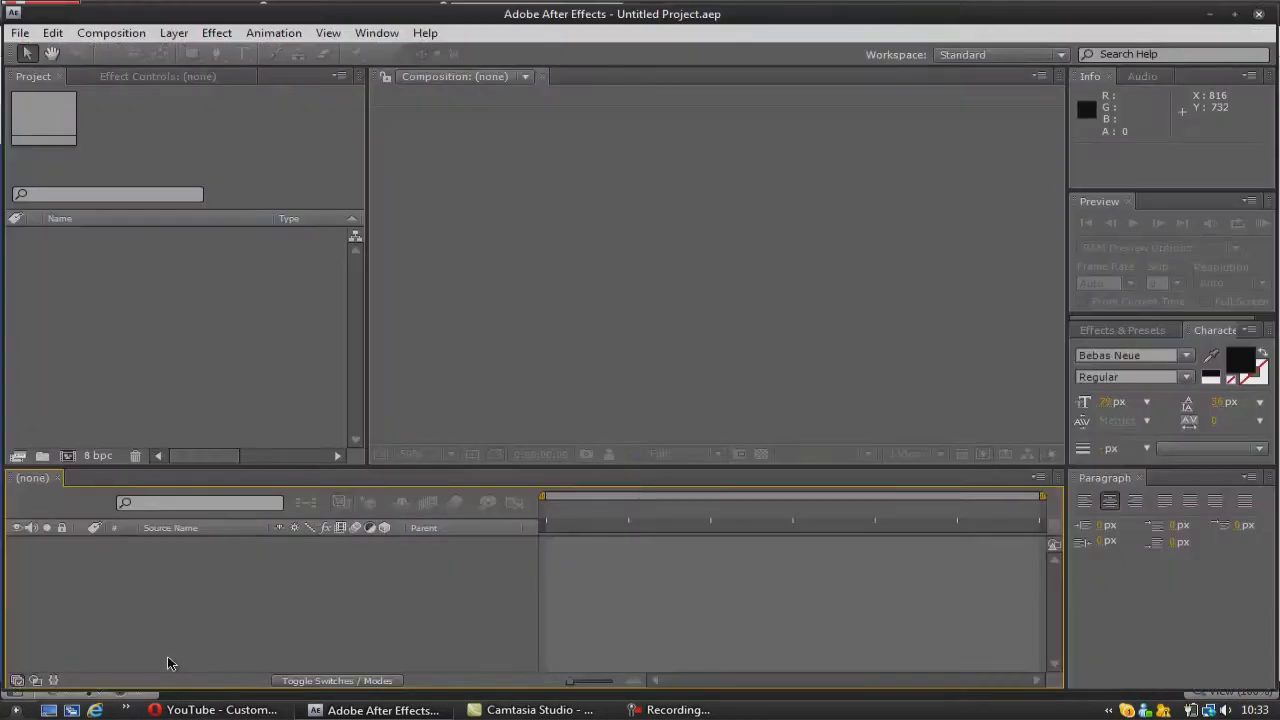
click(48, 710)
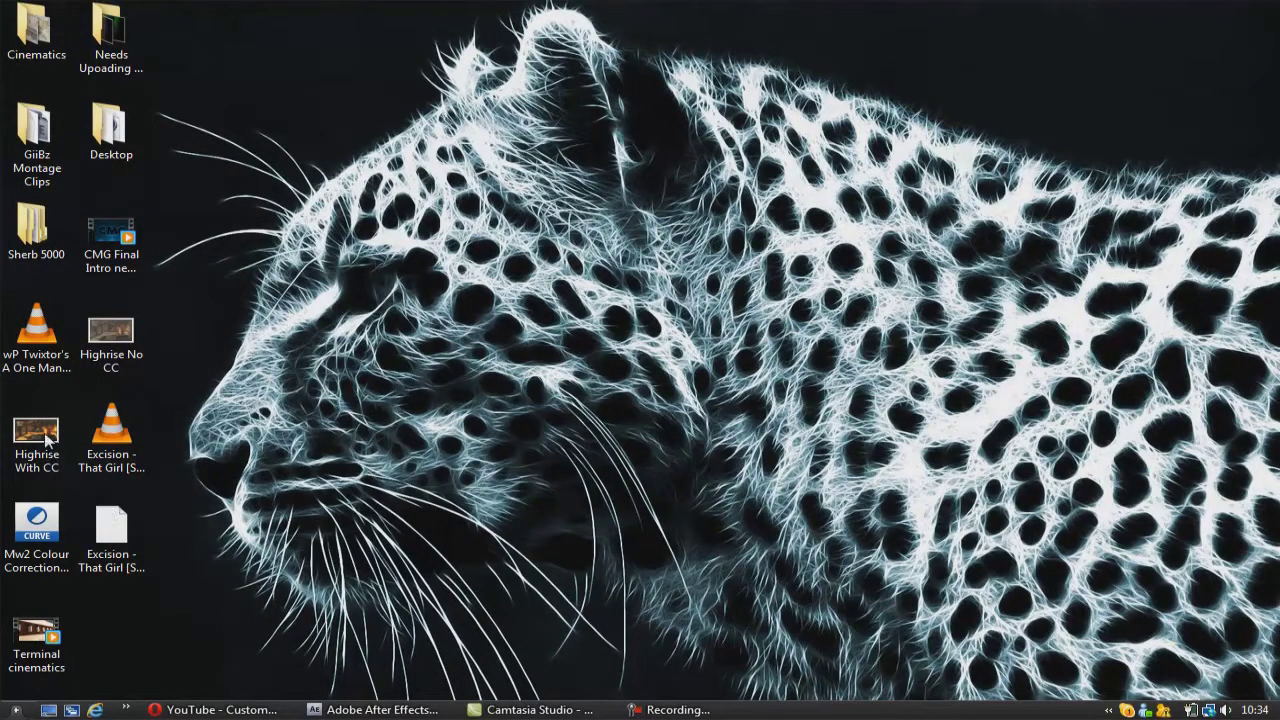
drag(45, 438, 795, 240)
drag(110, 335, 718, 240)
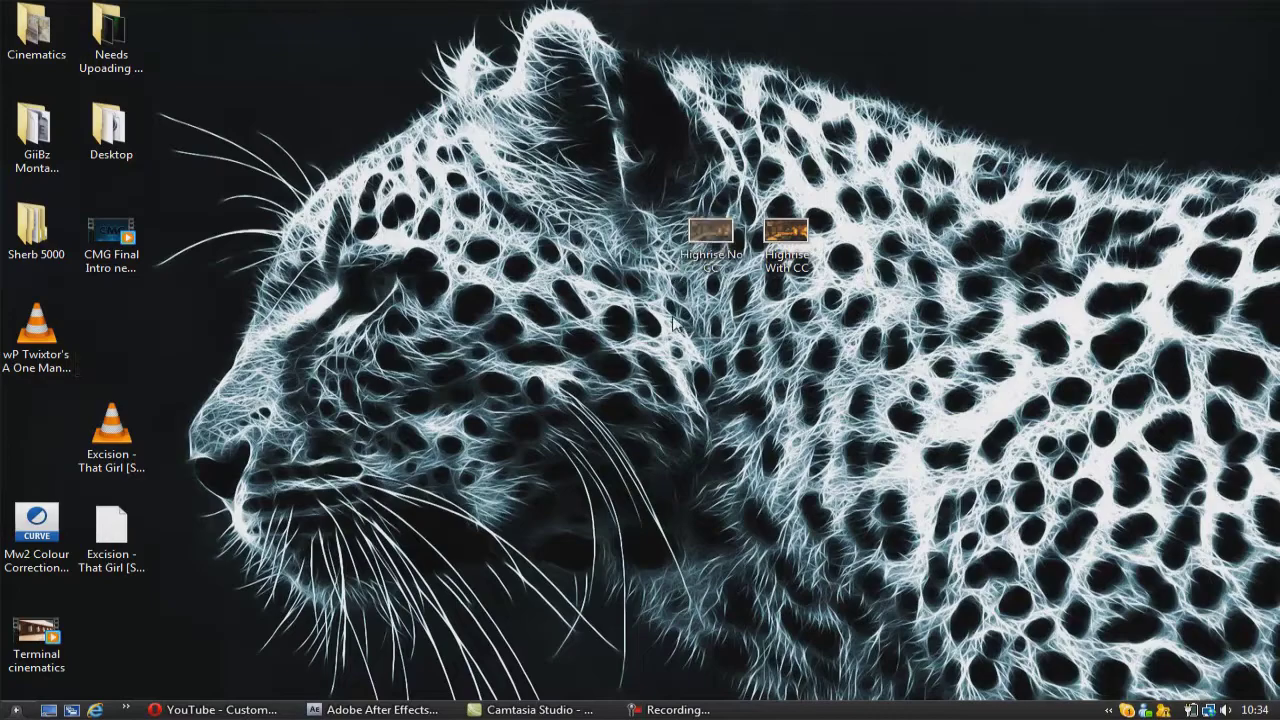
- View the Highrise No CC image and then the Highrise With CC image to compare the footage before and after colour correction
click(696, 235)
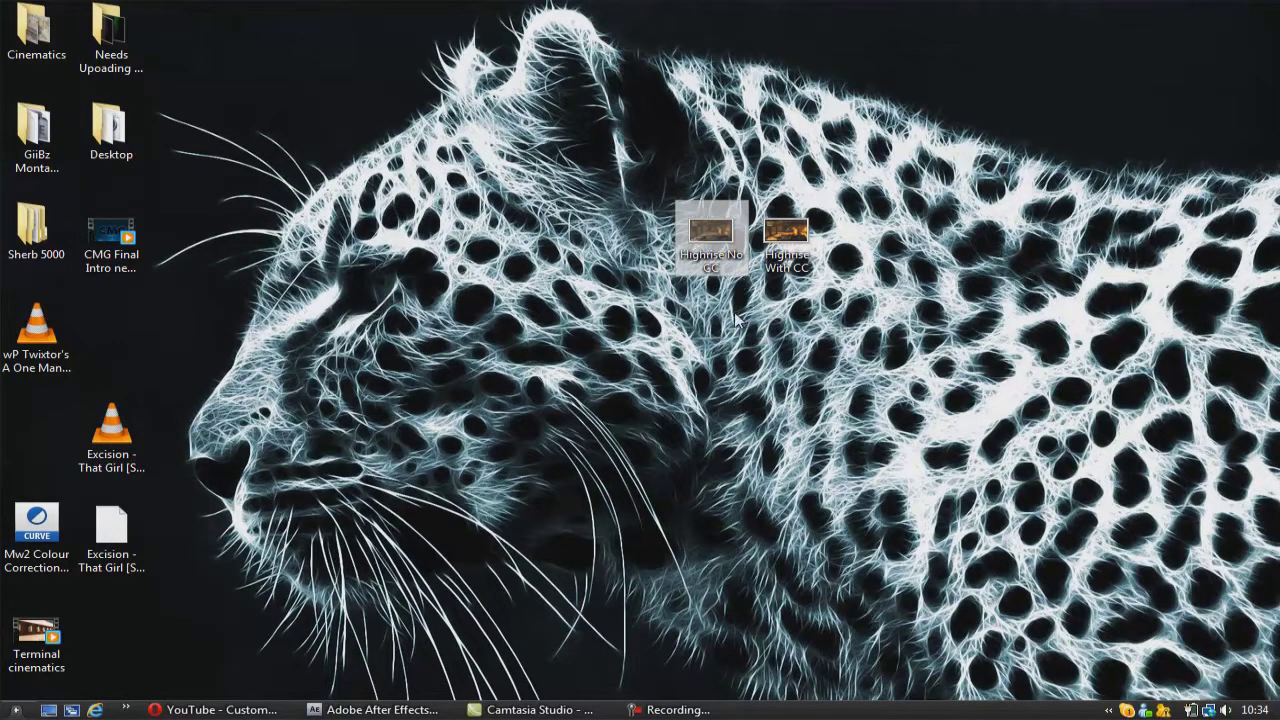
double_click(710, 232)
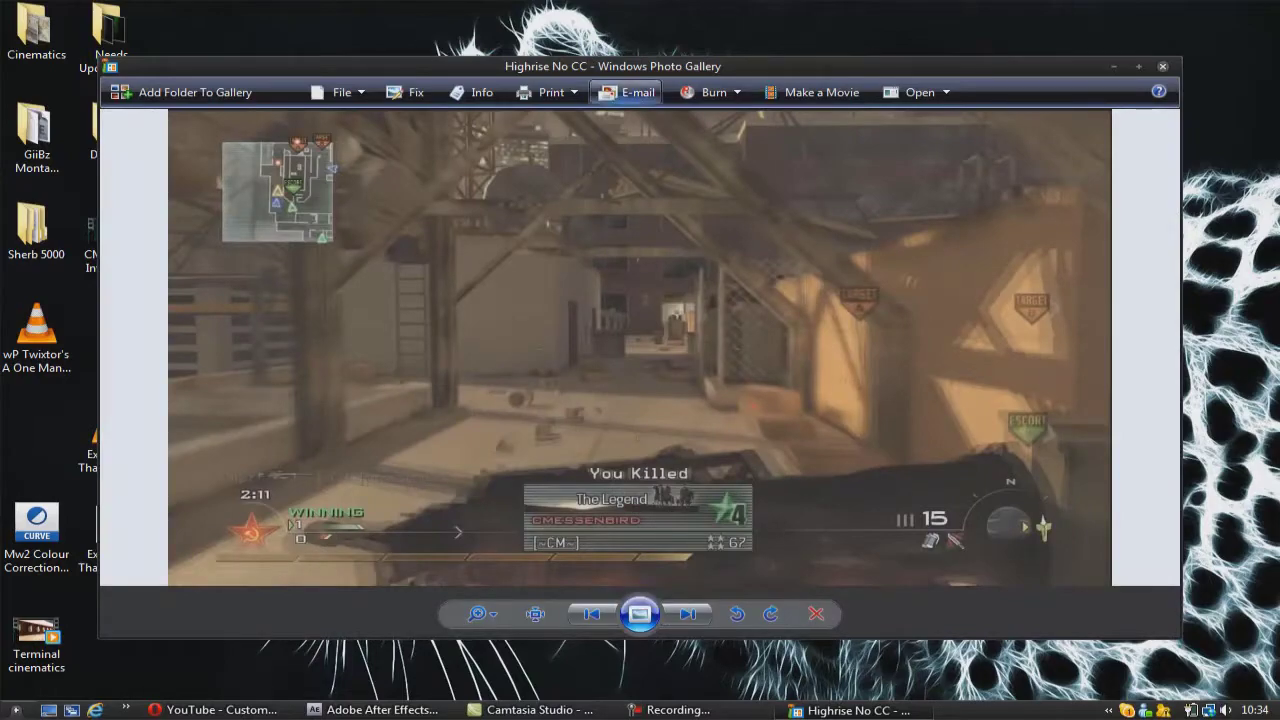
click(1164, 67)
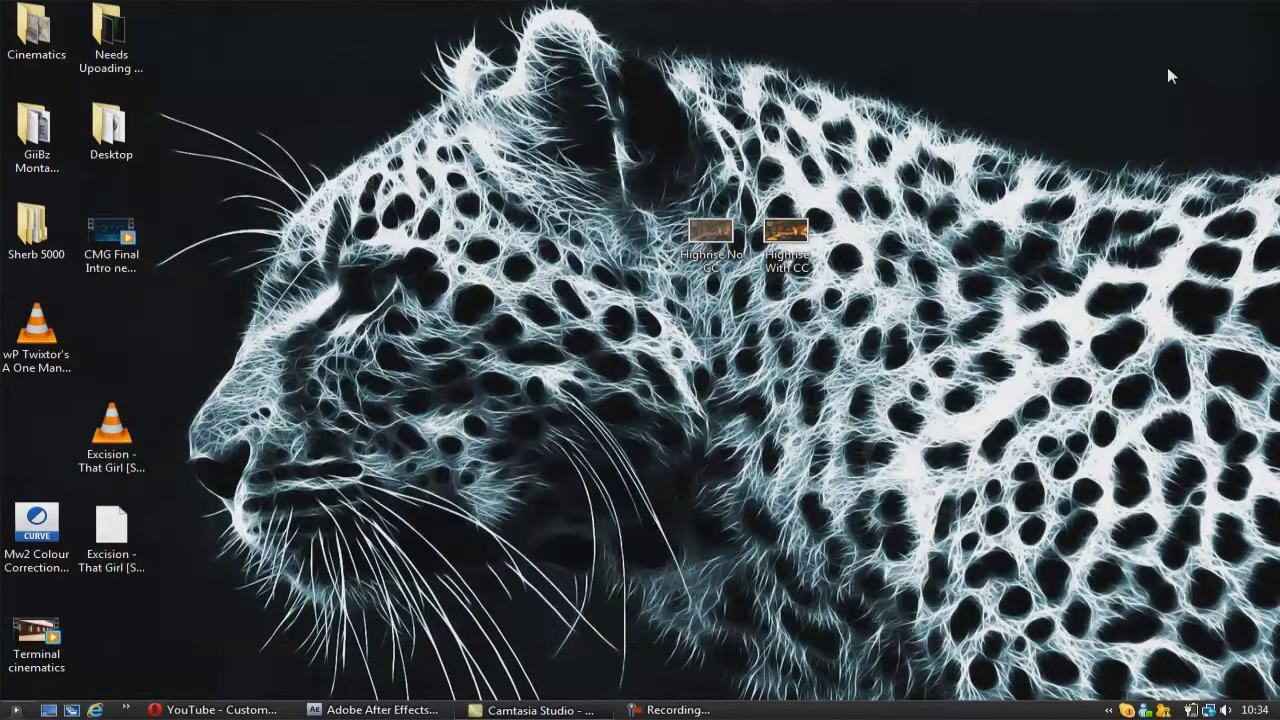
double_click(786, 232)
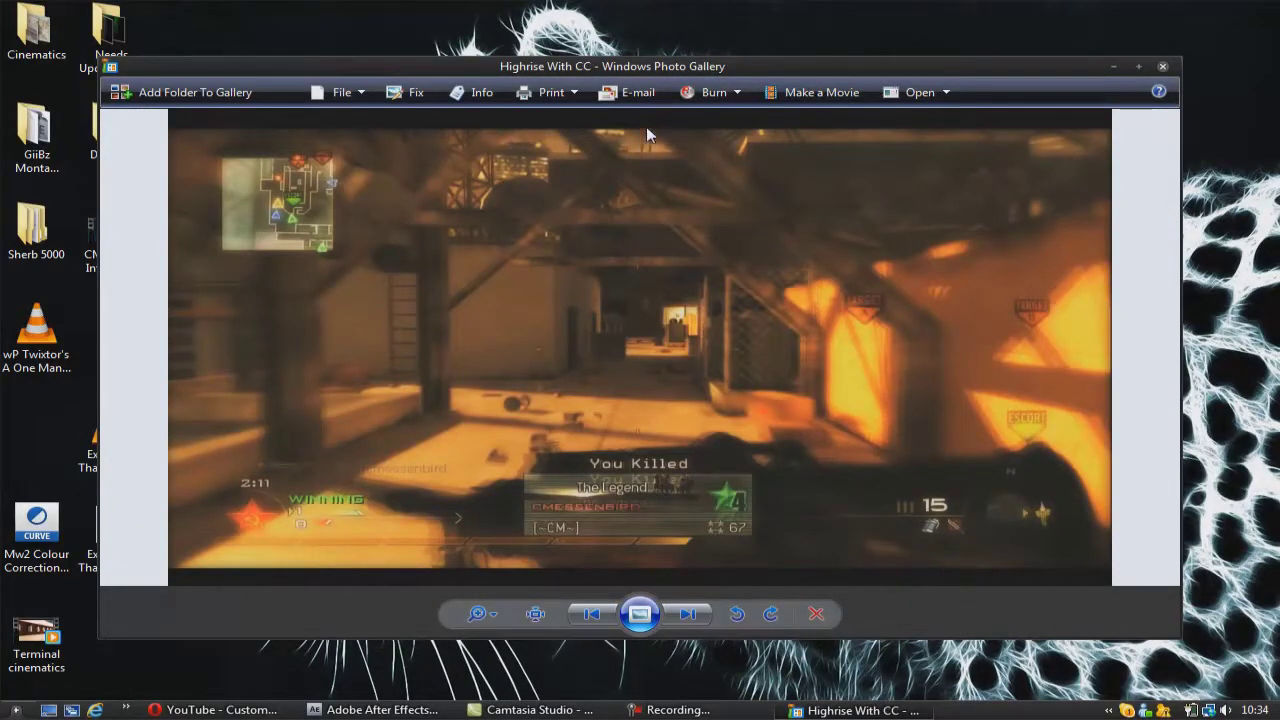
click(1163, 67)
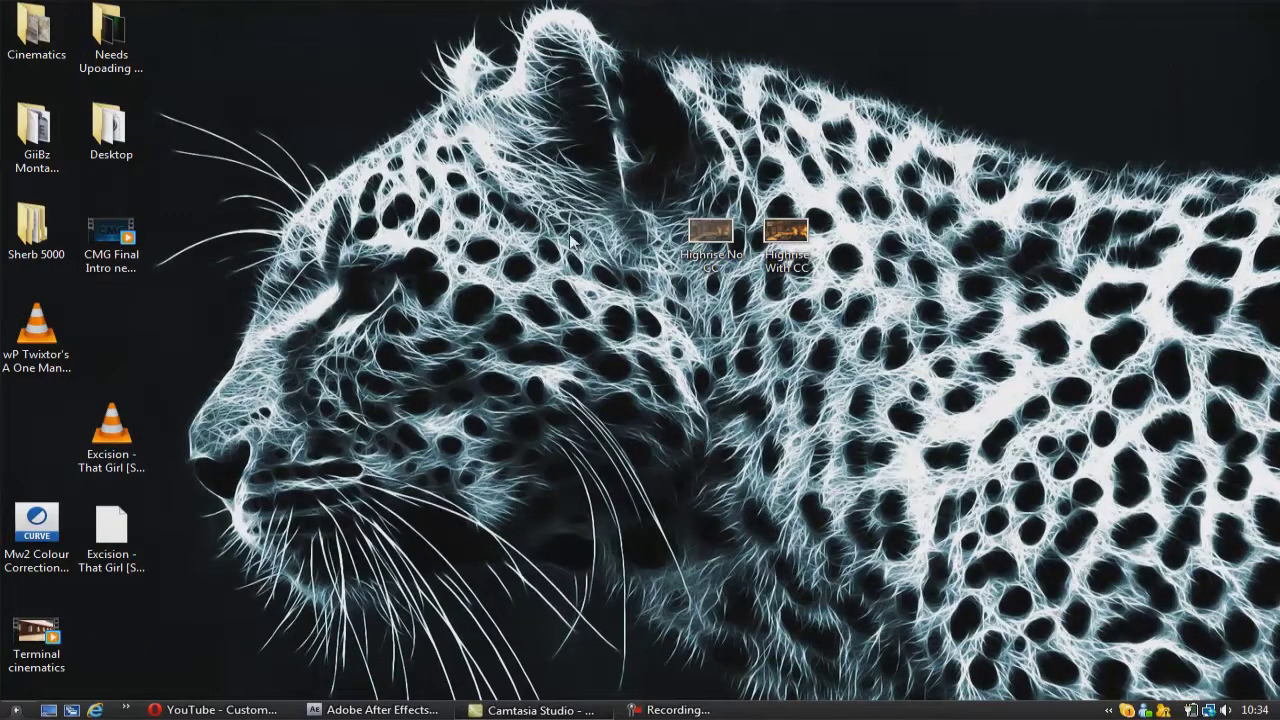
- Switch to After Effects and import the S&D Highrise Ace clip from the GiiBz Montage Clips folder on the desktop
click(380, 710)
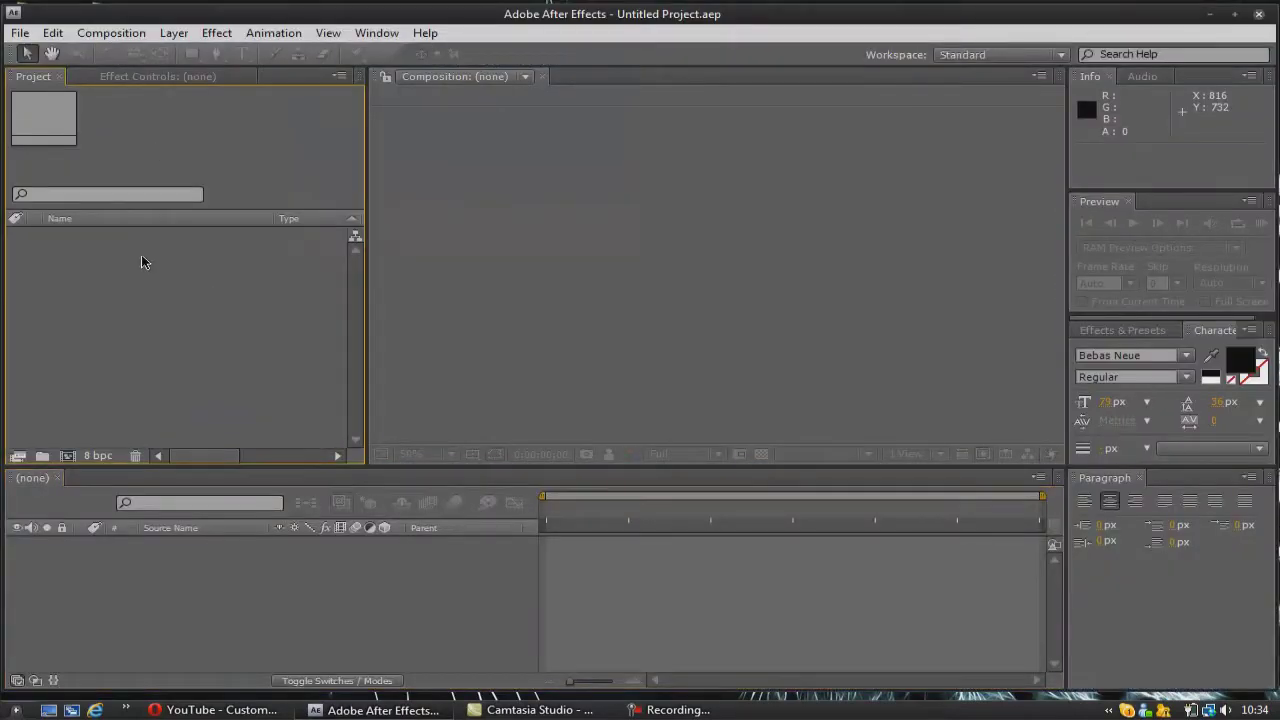
right_click(142, 262)
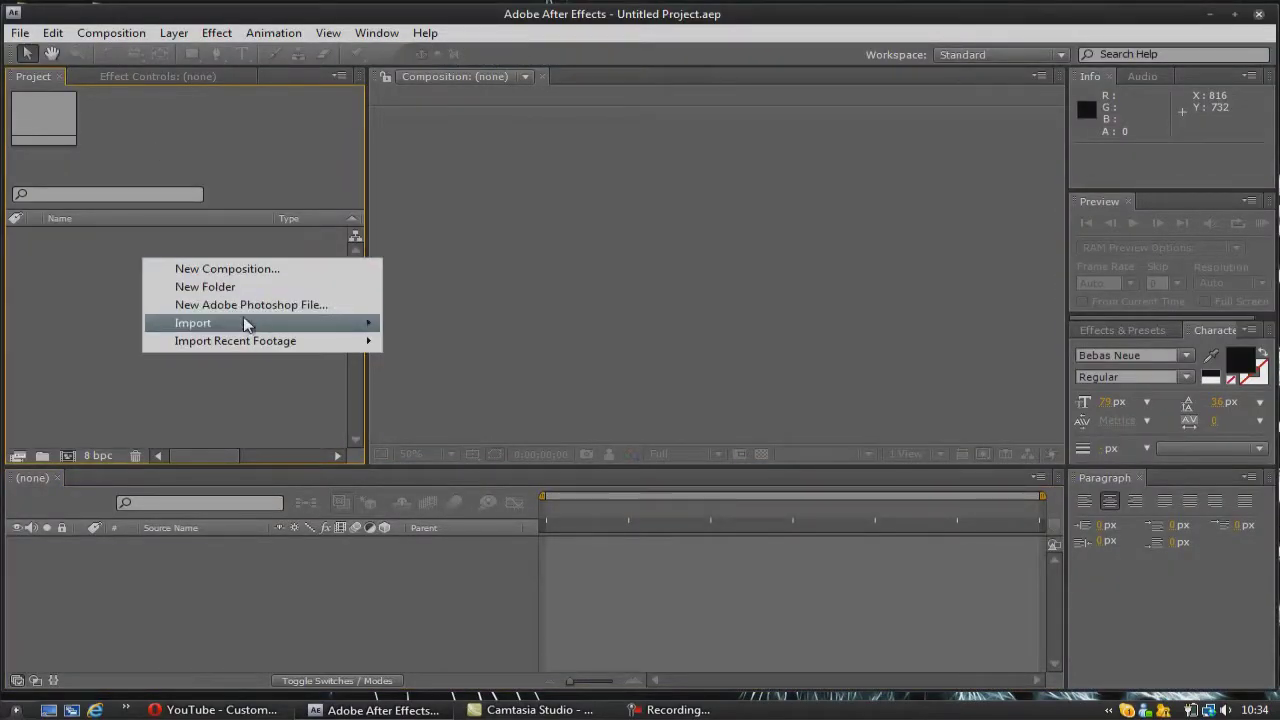
mouse_move(246, 322)
click(449, 331)
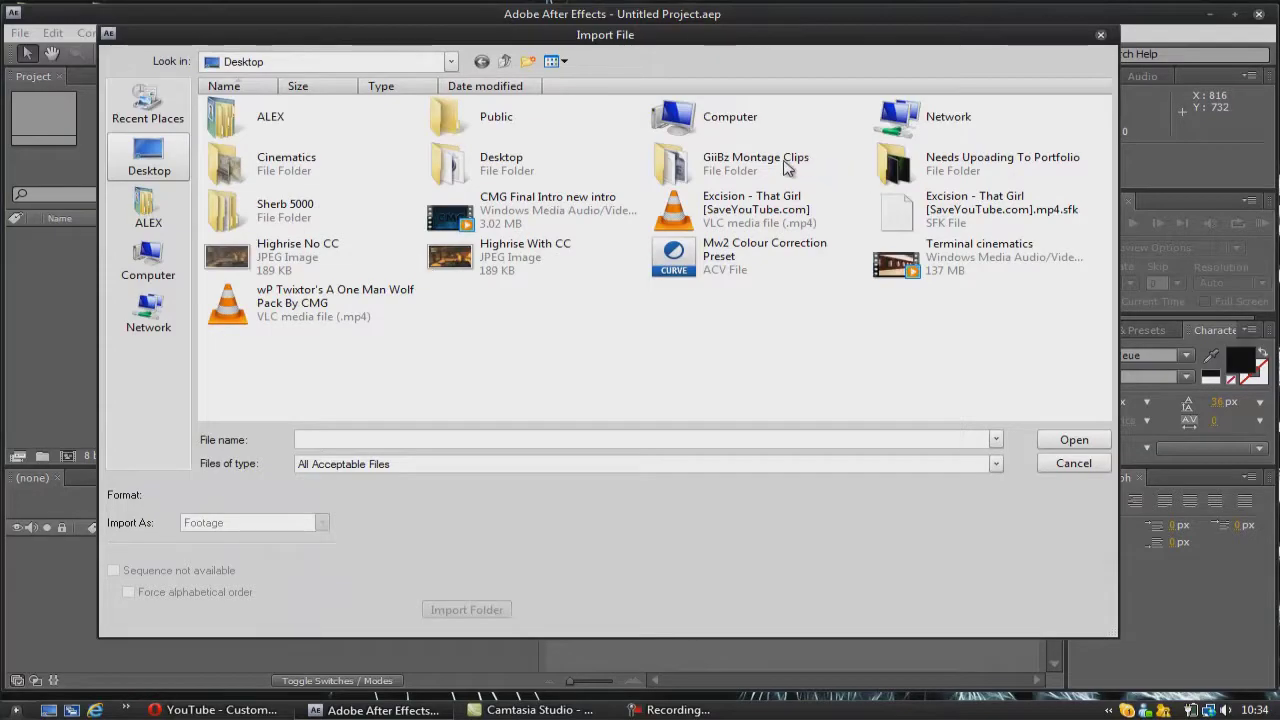
double_click(790, 166)
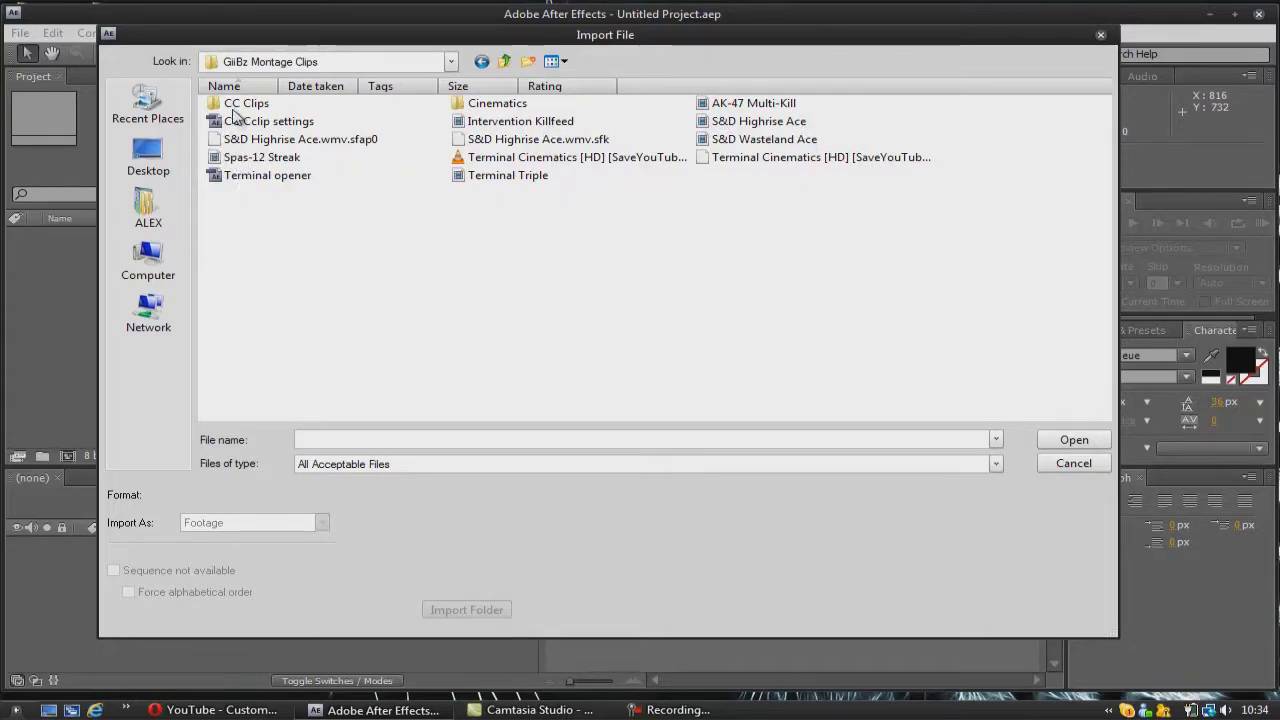
click(750, 122)
click(1071, 442)
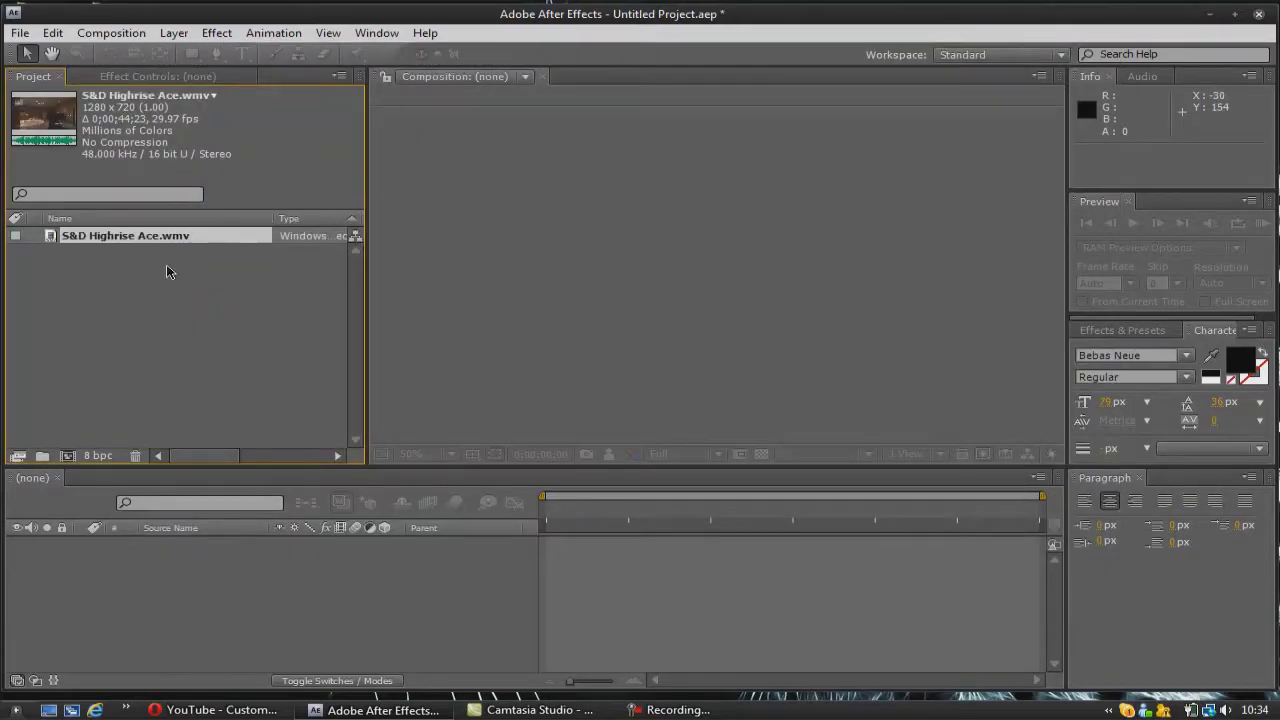
- Create a composition from the imported S&D Highrise Ace.wmv clip by placing it in the timeline
click(149, 292)
drag(124, 249, 165, 472)
drag(177, 531, 169, 537)
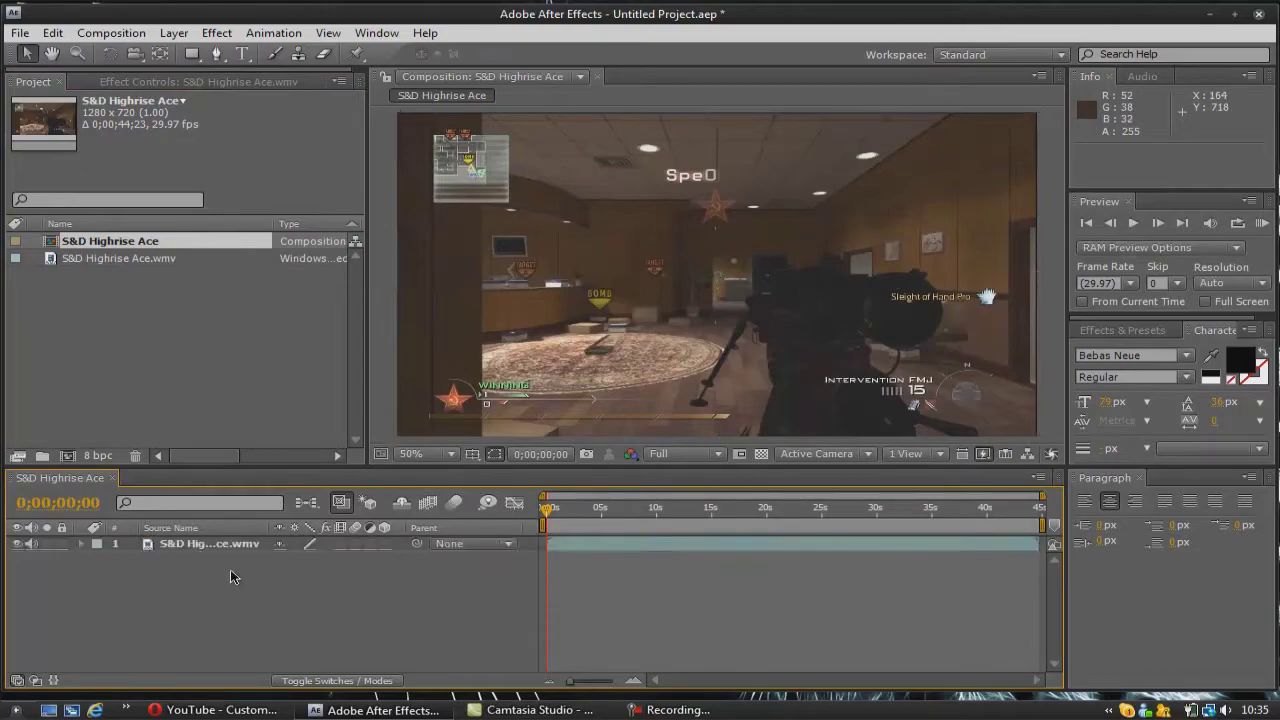
- Add a new adjustment layer above the S&D Highrise Ace clip
right_click(199, 587)
mouse_move(280, 545)
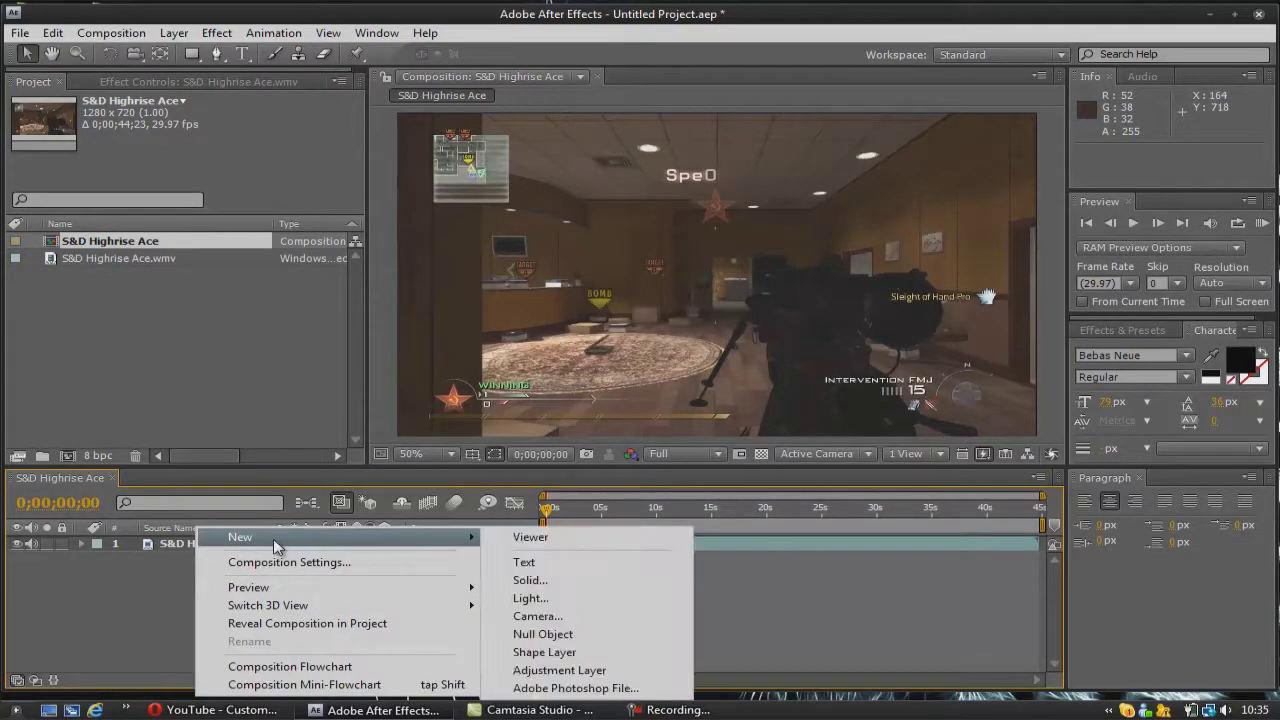
click(563, 672)
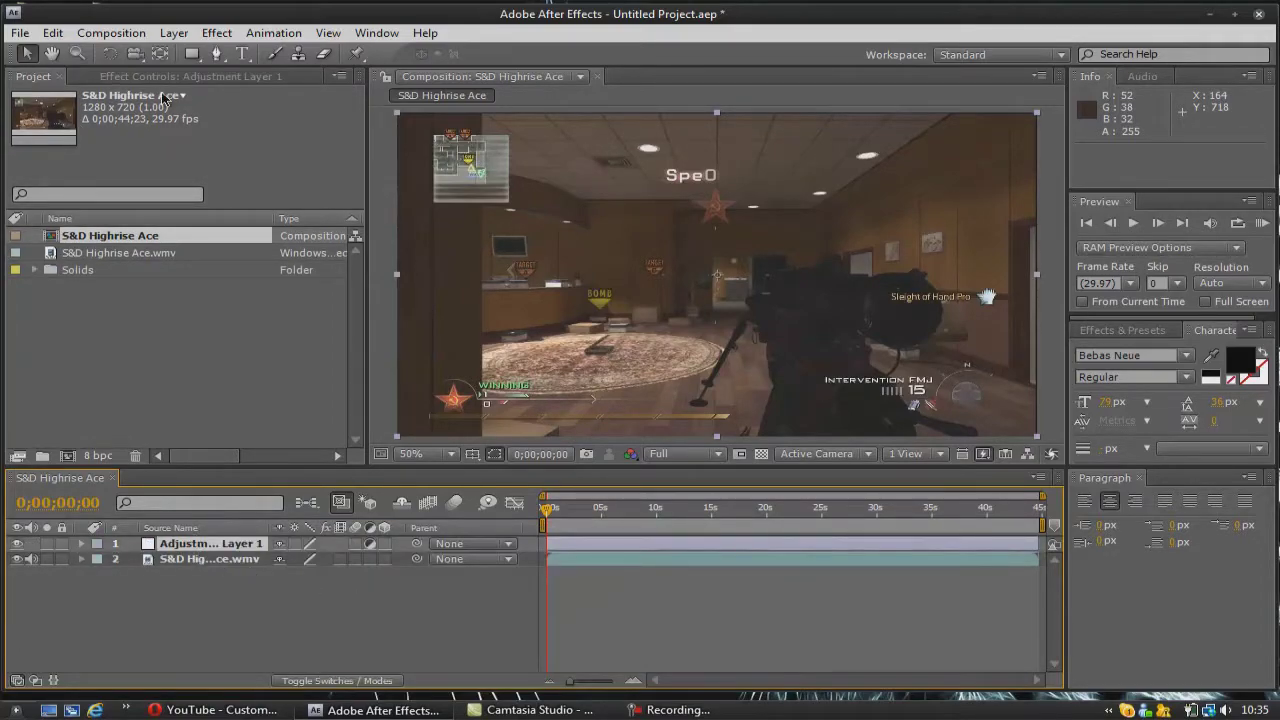
- Apply the Fast Blur effect to the adjustment layer with a Blurriness of 8.0
click(217, 33)
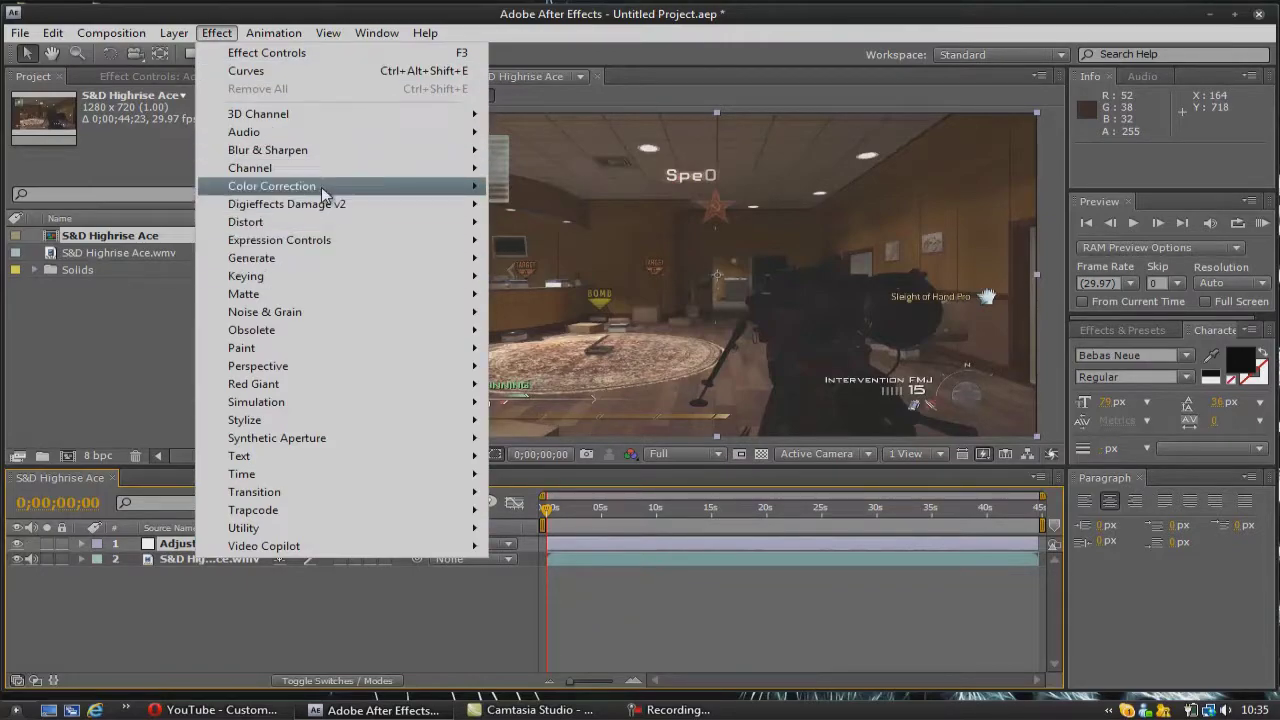
mouse_move(335, 152)
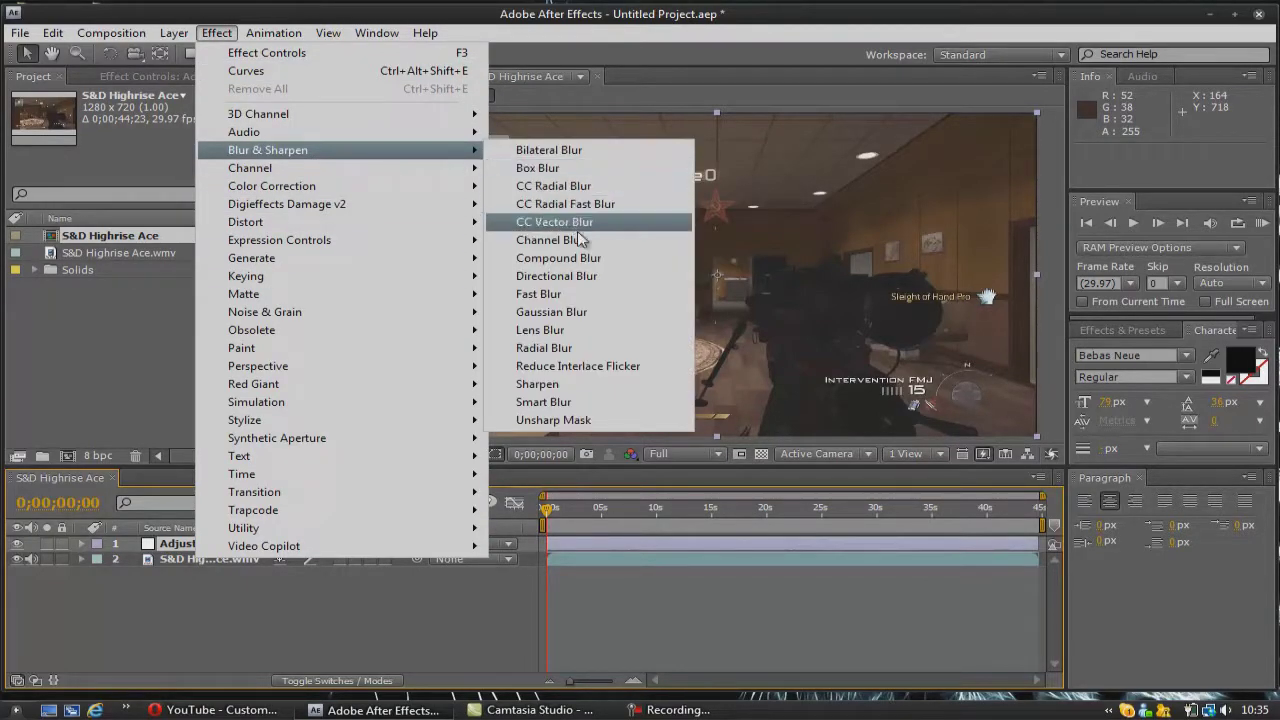
click(525, 294)
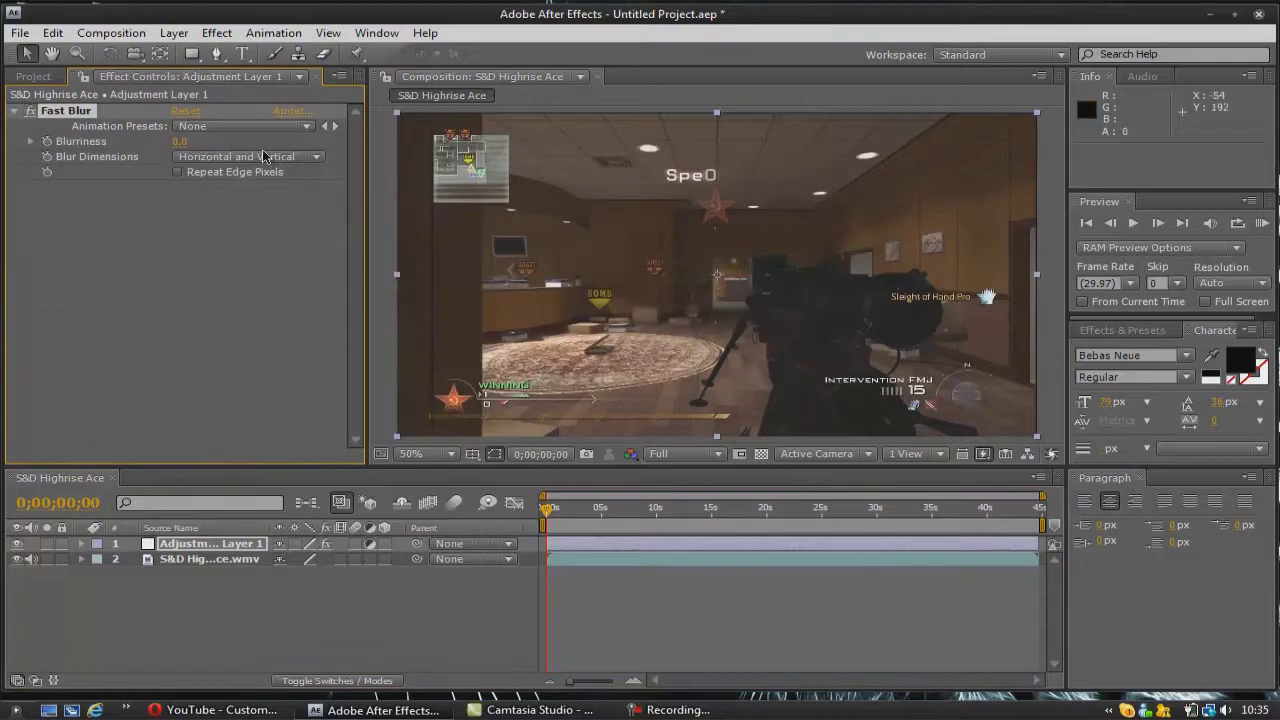
drag(184, 142, 189, 147)
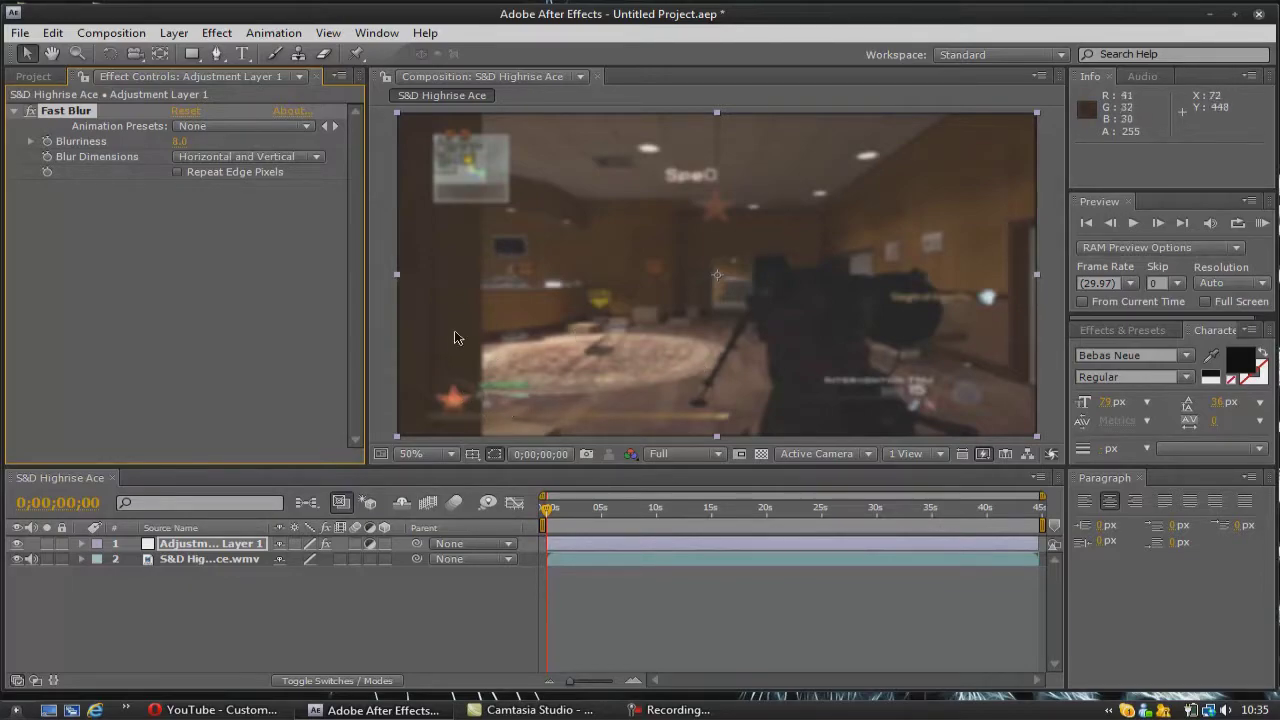
click(136, 583)
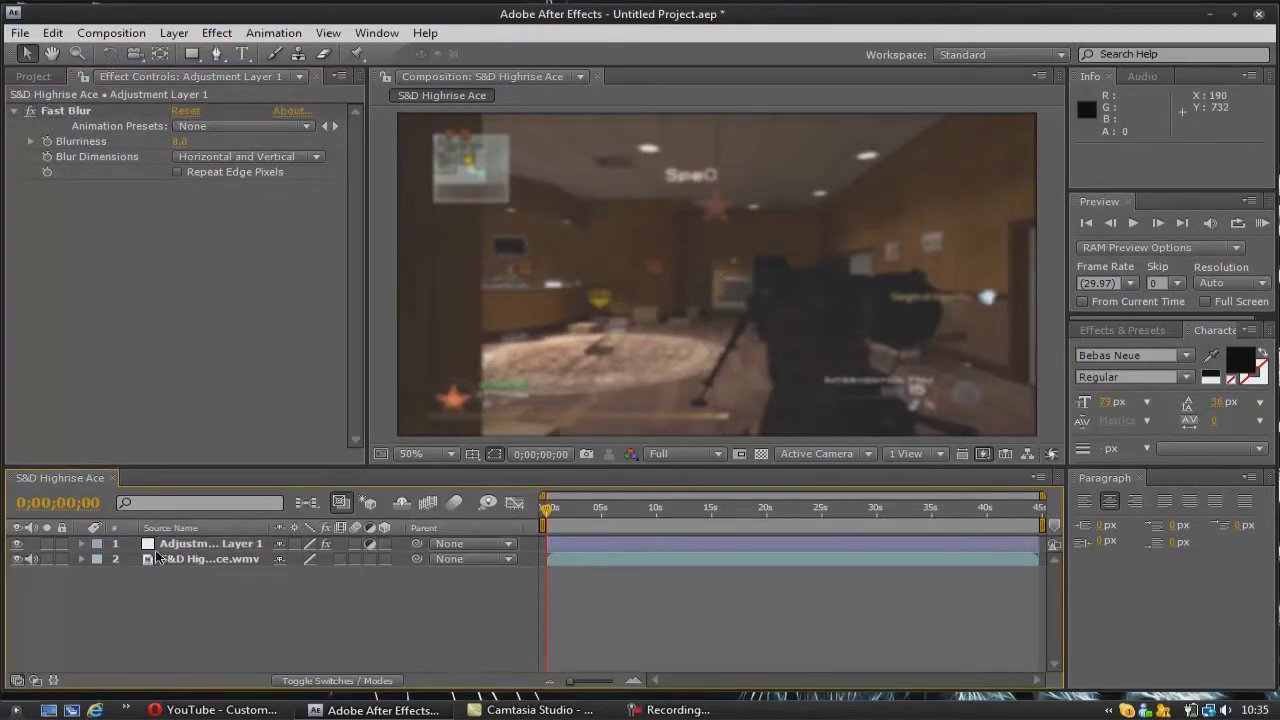
- Add a full-frame elliptical mask to the adjustment layer and set its mode to Subtract
click(166, 548)
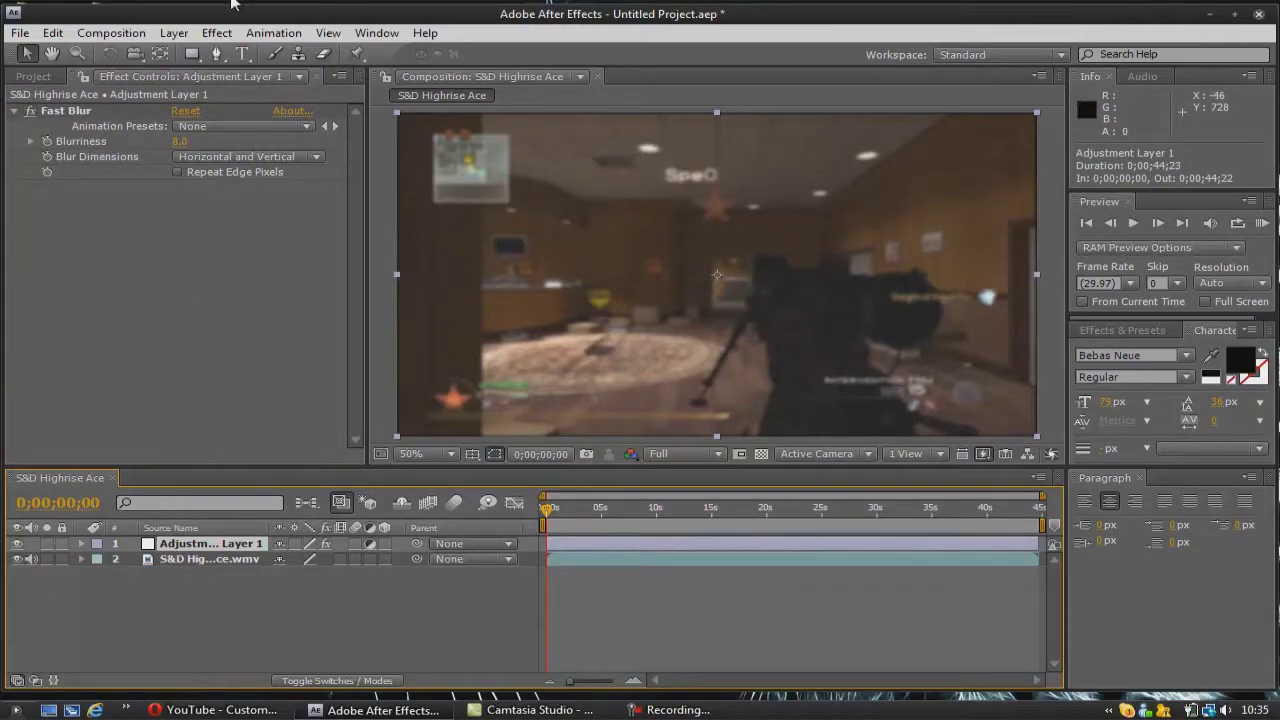
click(195, 55)
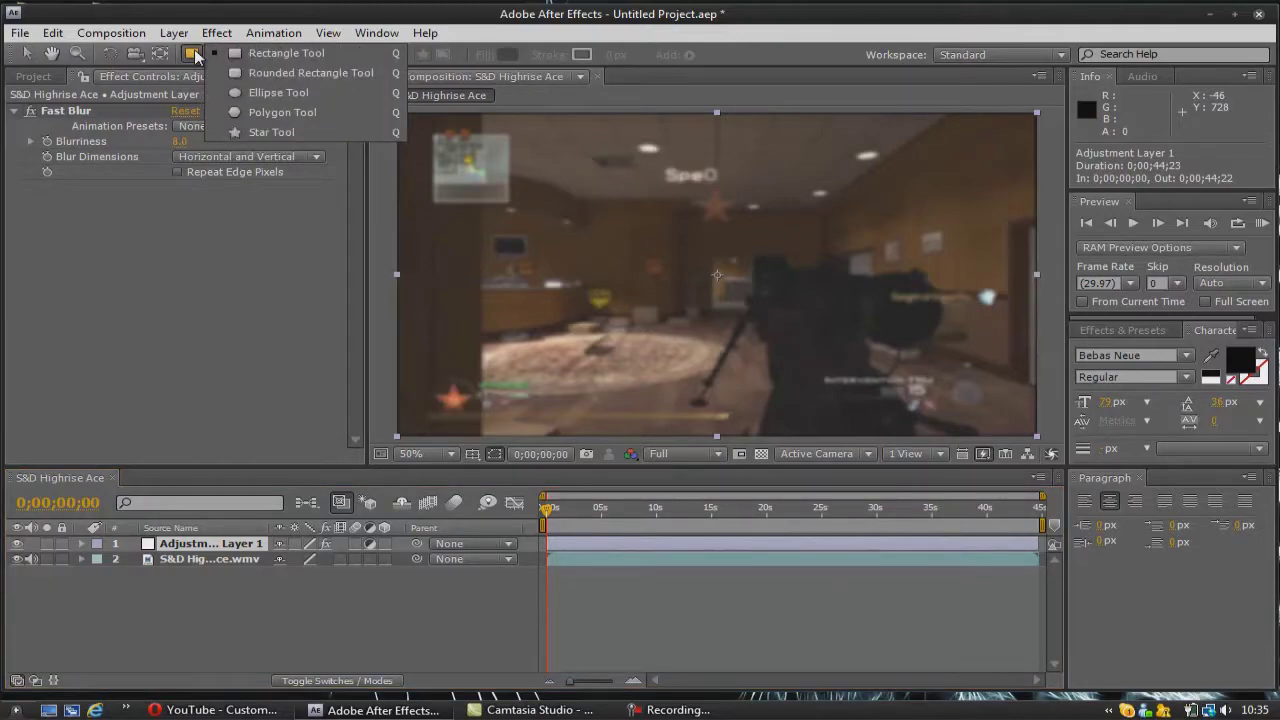
click(252, 94)
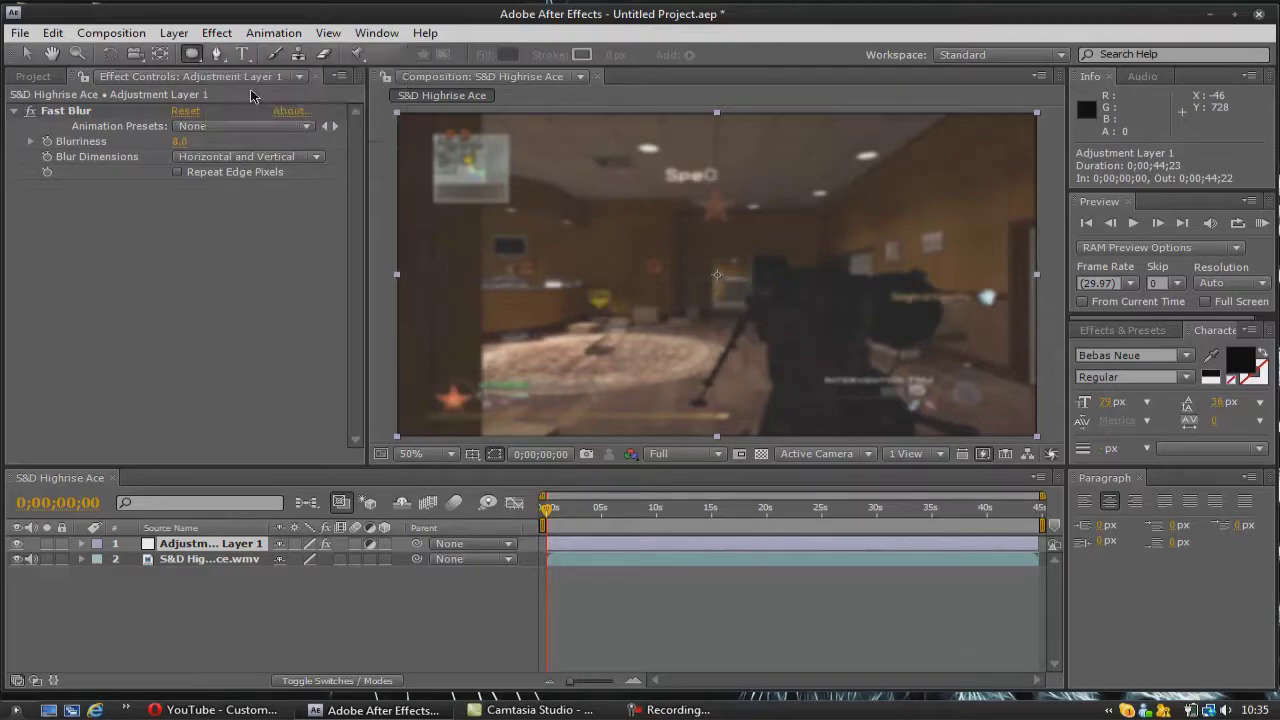
double_click(193, 54)
key(v)
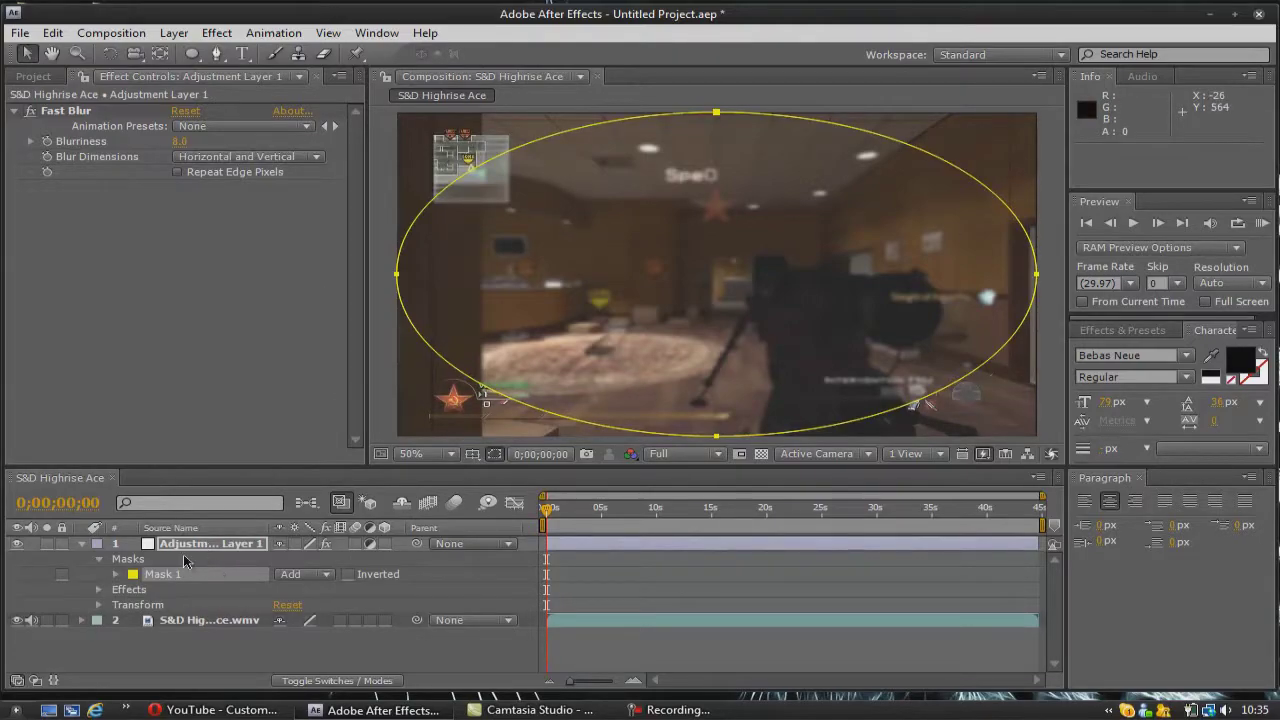
click(331, 576)
click(318, 589)
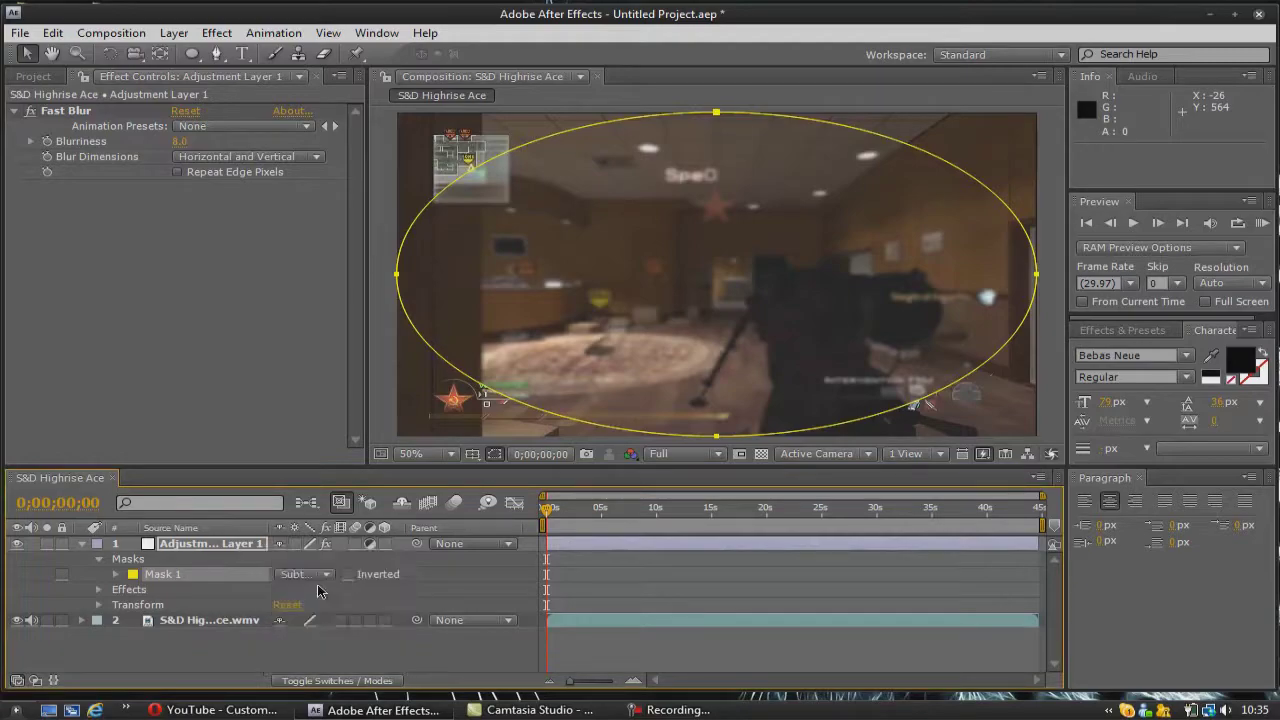
- Increase the ellipse mask's feather strongly to soften the blur's edge, and collapse the adjustment layer's properties
click(116, 575)
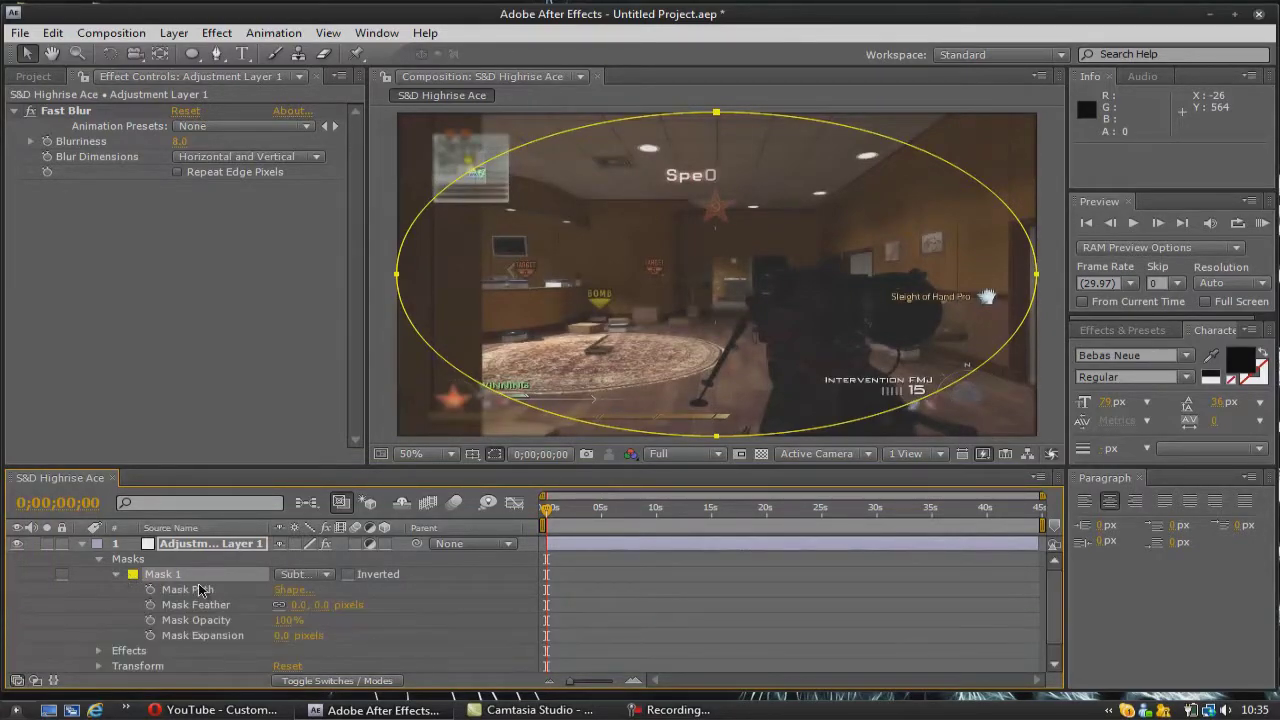
drag(297, 609, 440, 596)
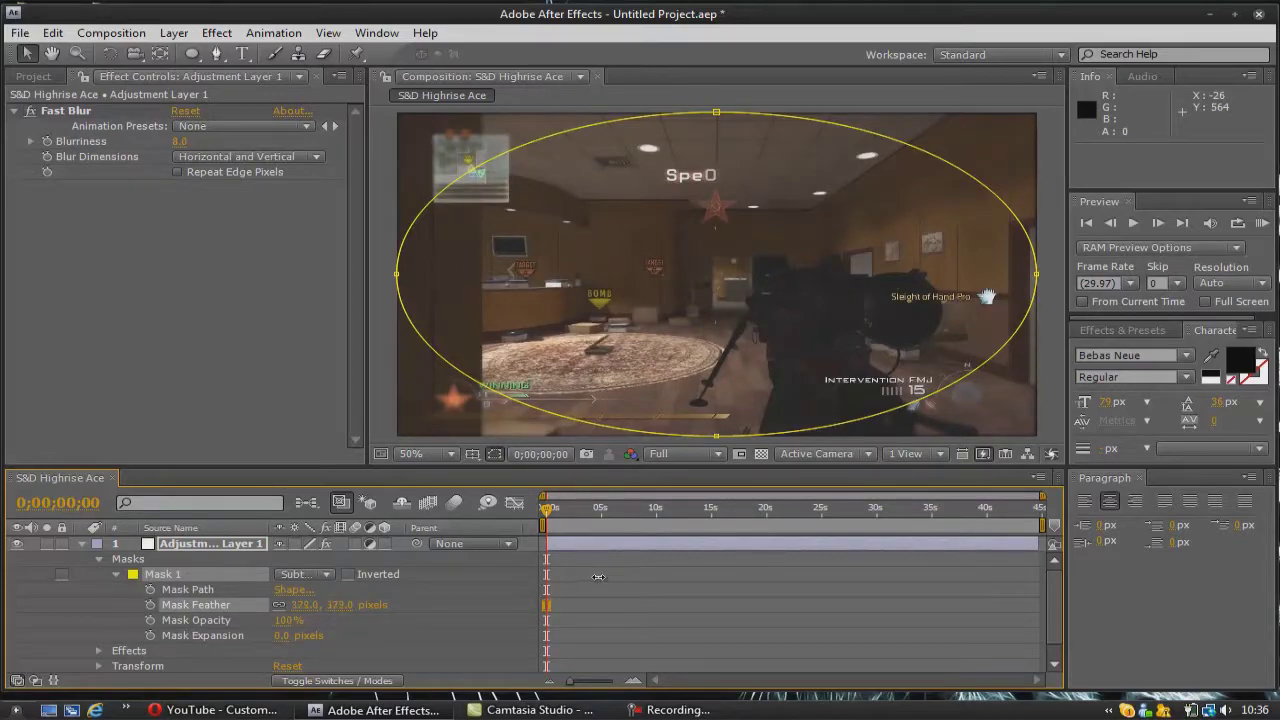
drag(632, 571, 636, 571)
click(100, 562)
click(81, 544)
click(125, 617)
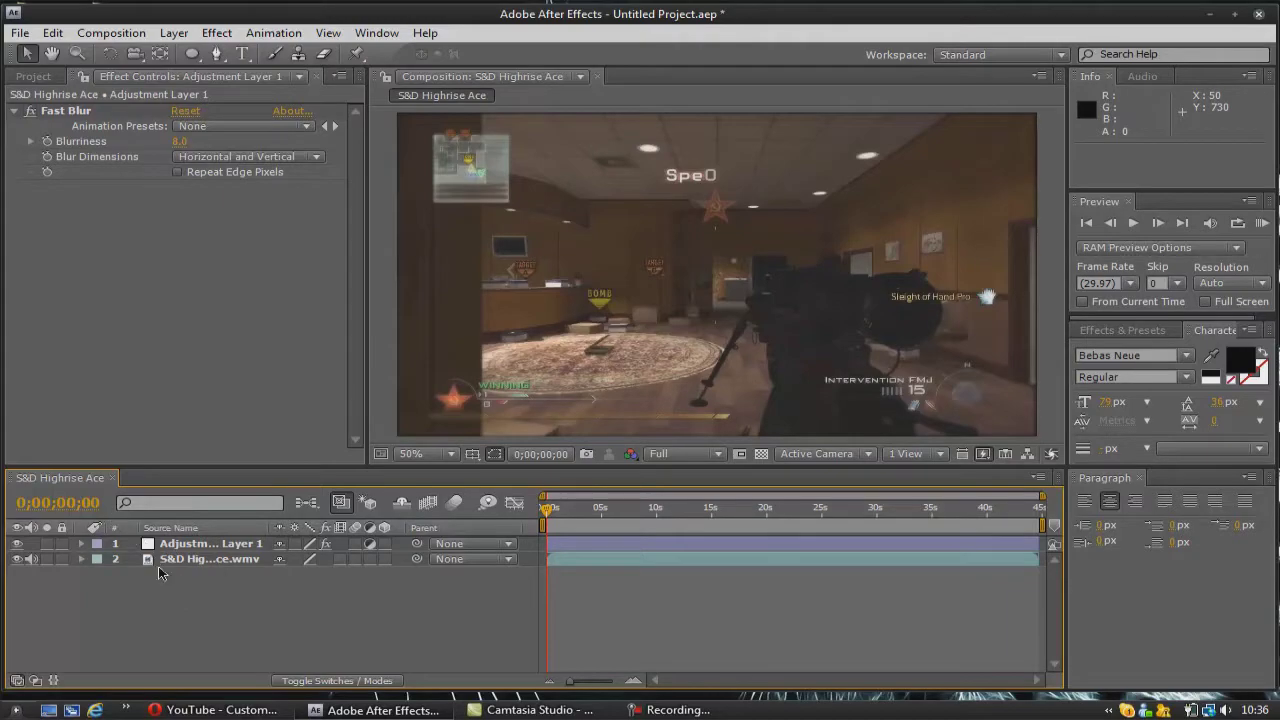
- Pre-compose the adjustment layer and the clip into a composition named Clips, moving all attributes, and select the resulting layer
key(ctrl+a)
click(111, 33)
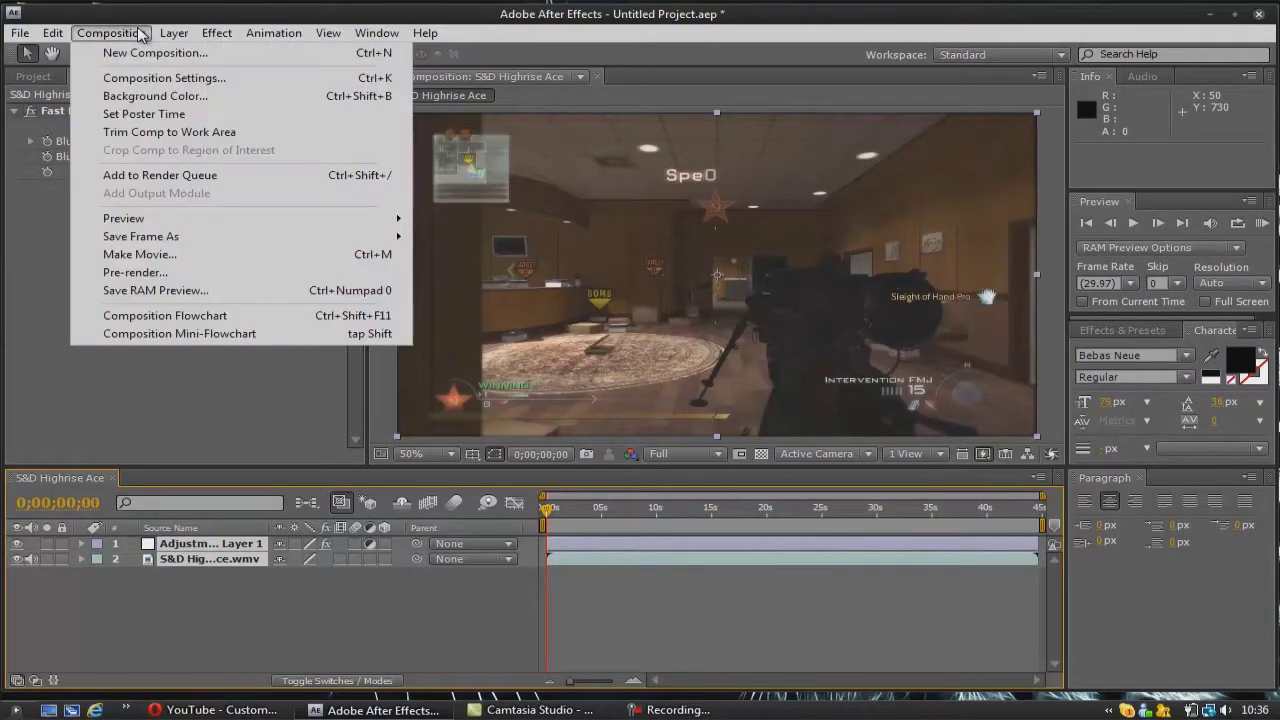
mouse_move(176, 34)
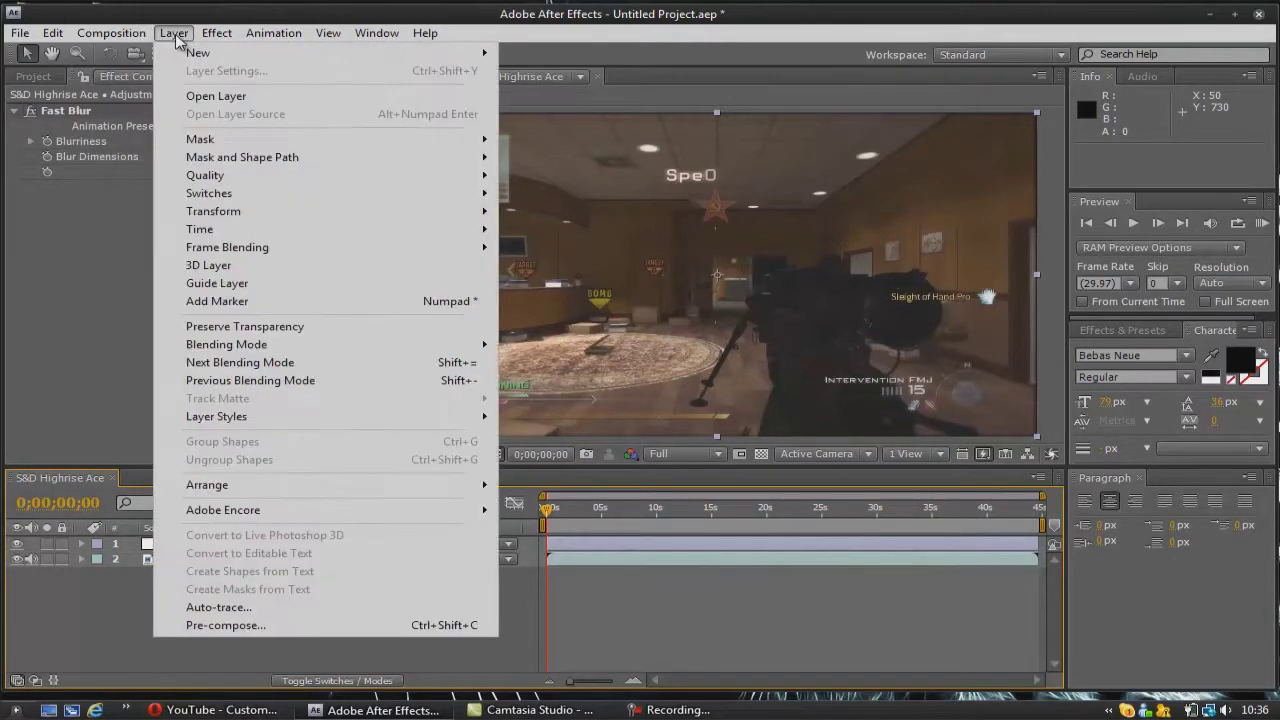
click(343, 624)
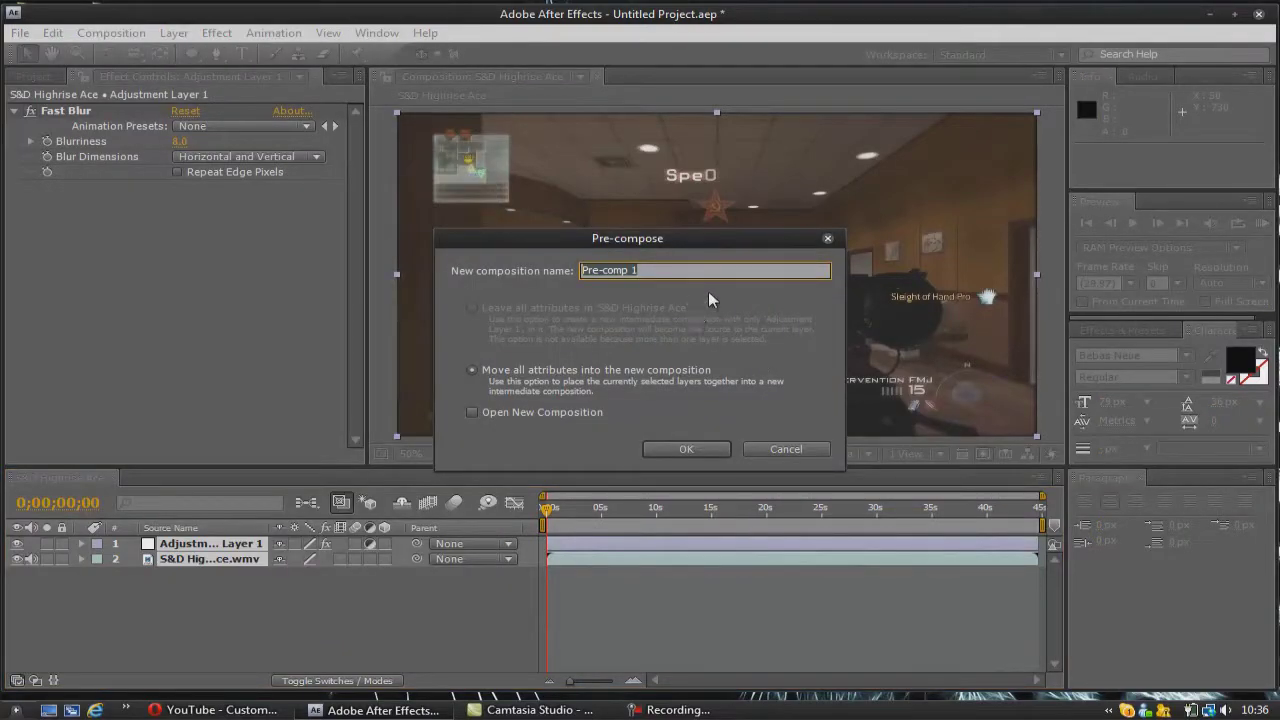
text(Clips)
key(Return)
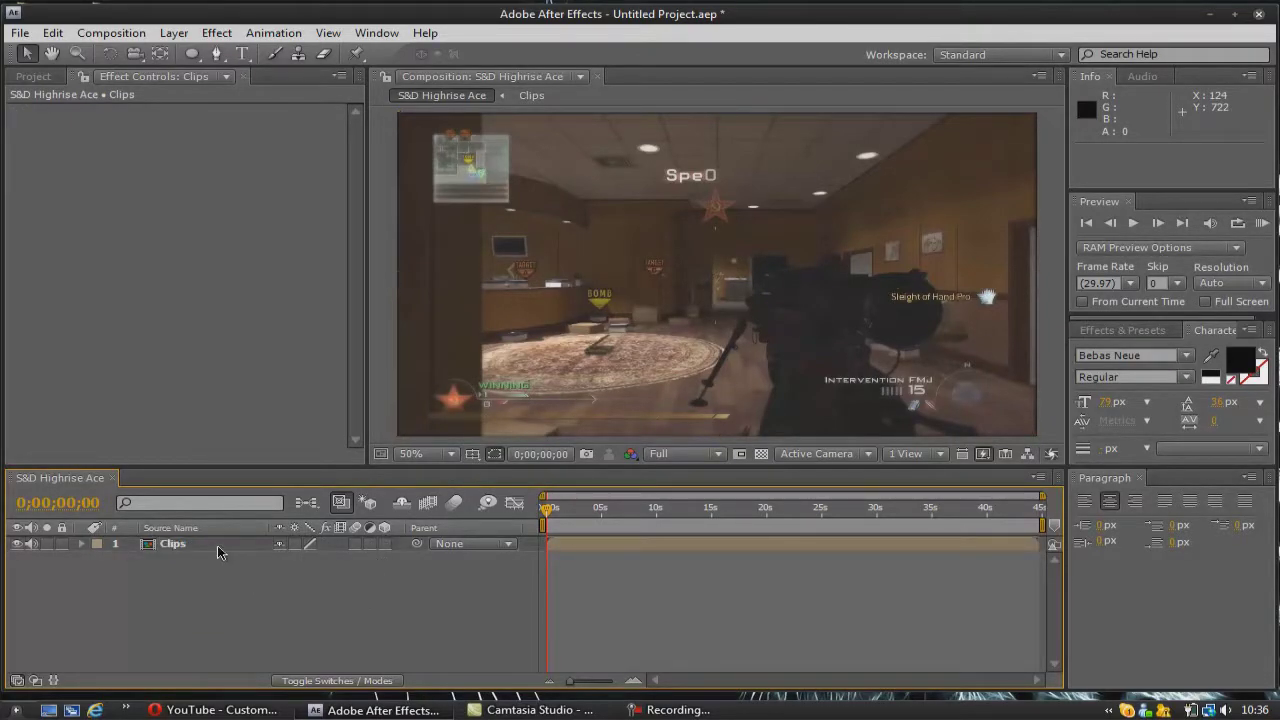
click(208, 545)
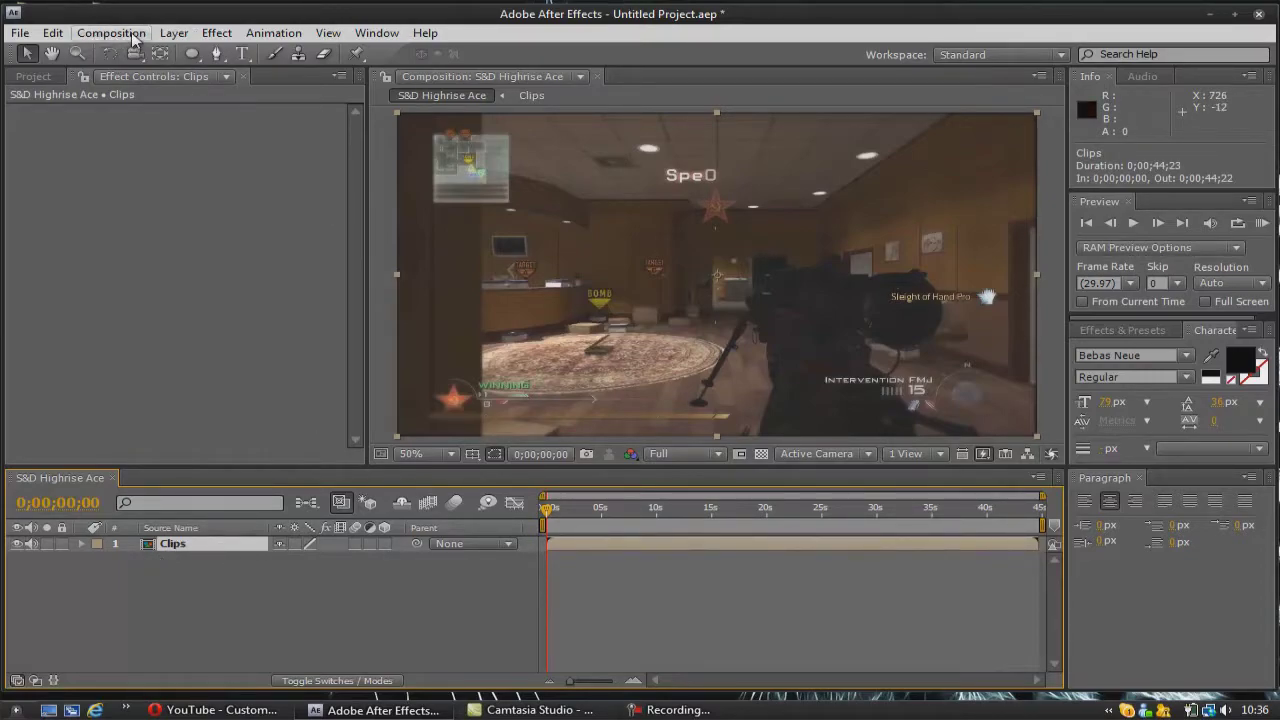
- Apply the Curves effect to the Clips layer and shape its RGB curve into an S, raising the highlights and lowering the shadows
click(210, 34)
click(210, 34)
click(273, 33)
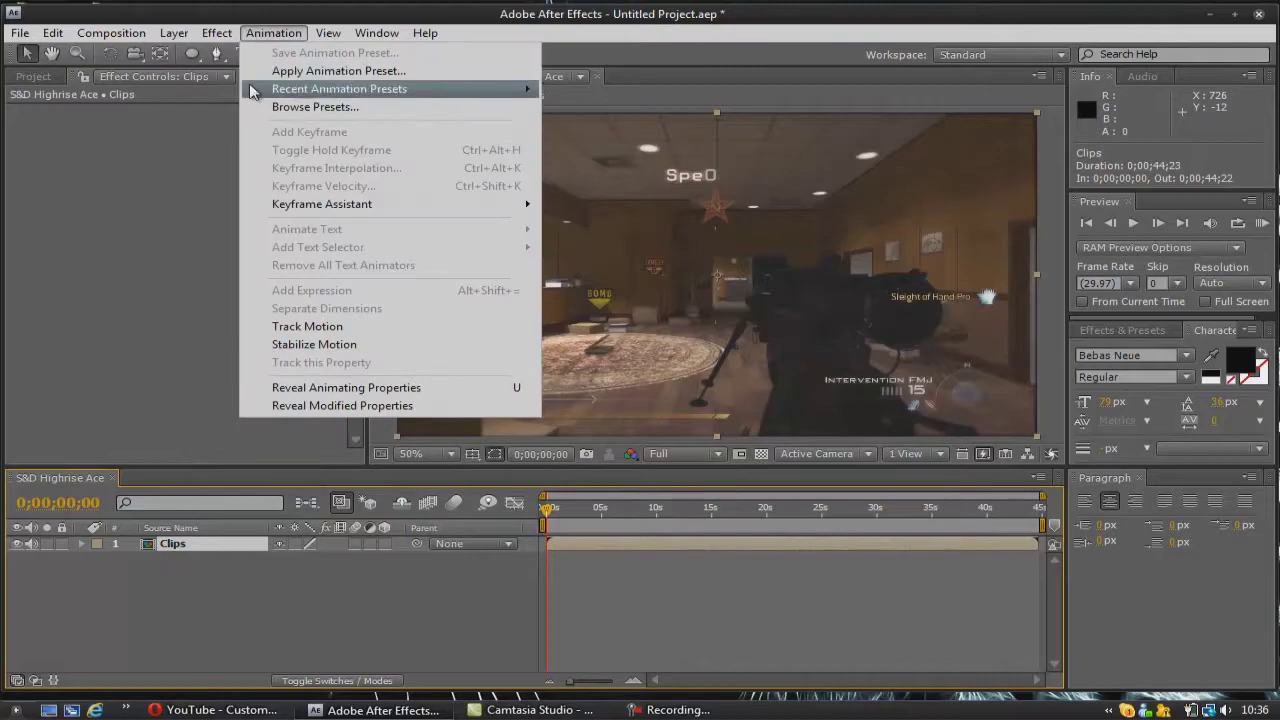
mouse_move(300, 186)
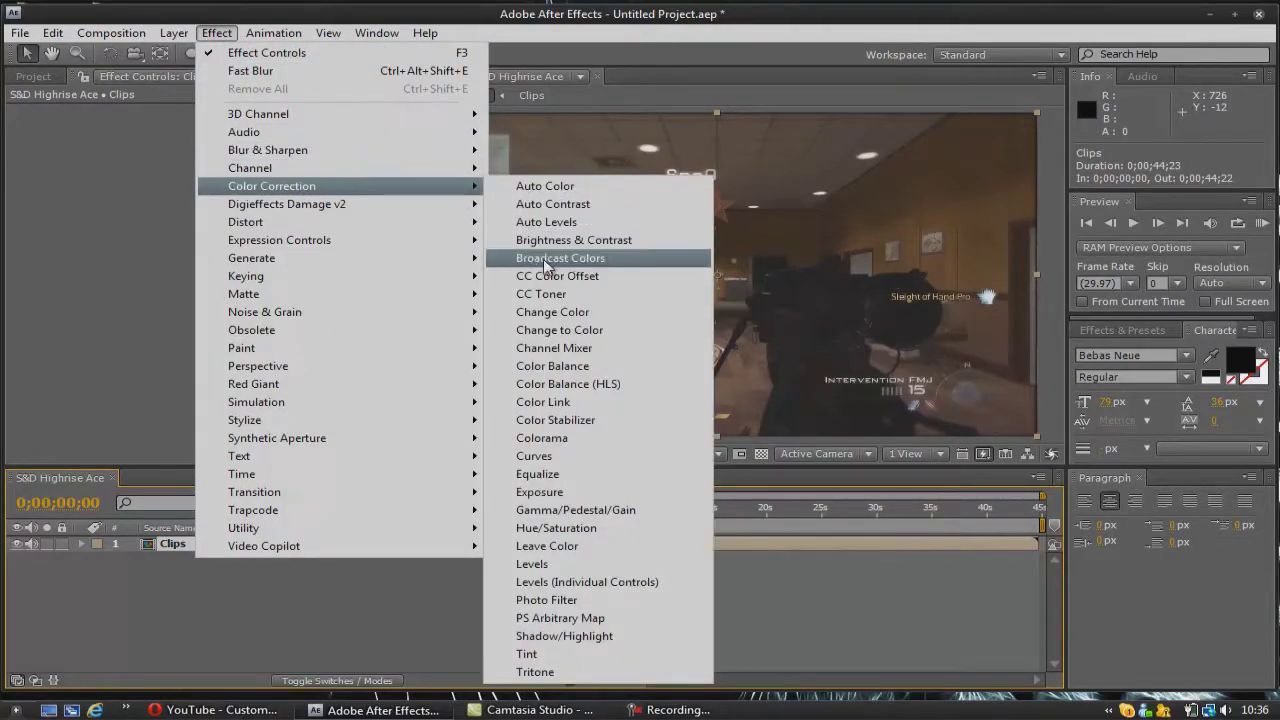
click(565, 456)
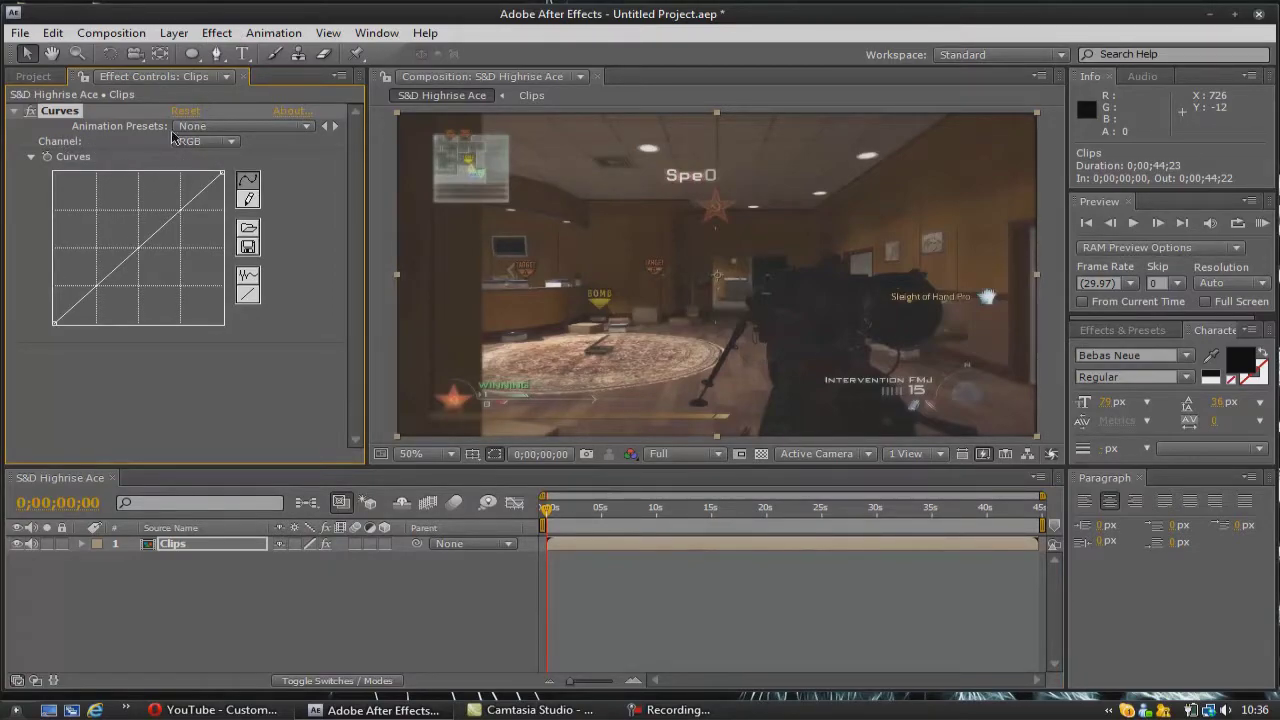
drag(180, 209, 180, 191)
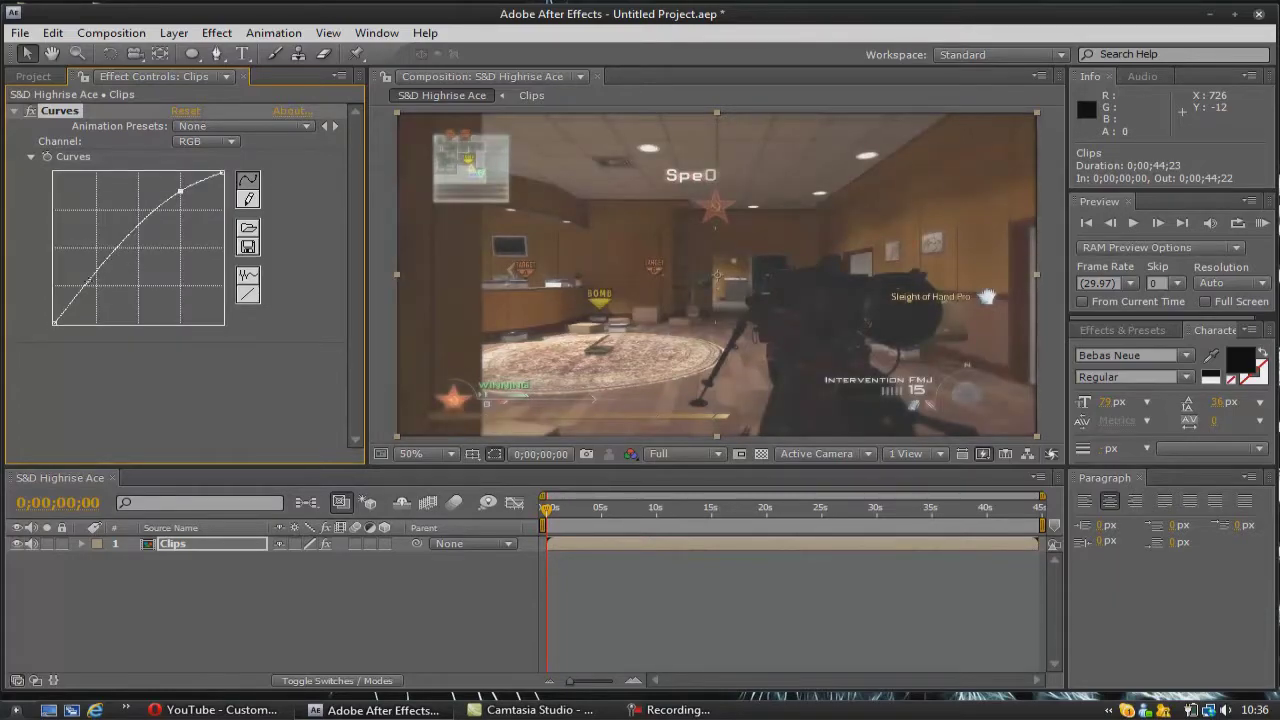
drag(94, 274, 97, 299)
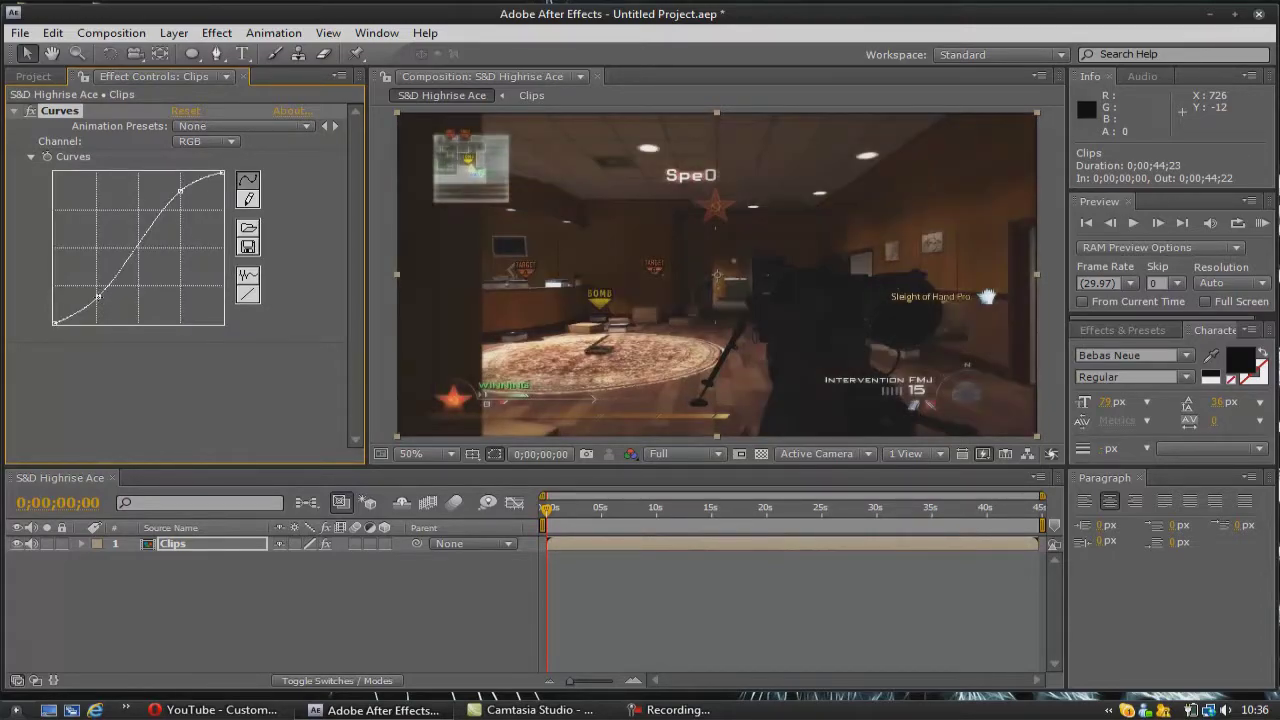
- Shape the Red channel curve into a gentle S by raising its upper quarter and lowering its lower quarter
click(231, 146)
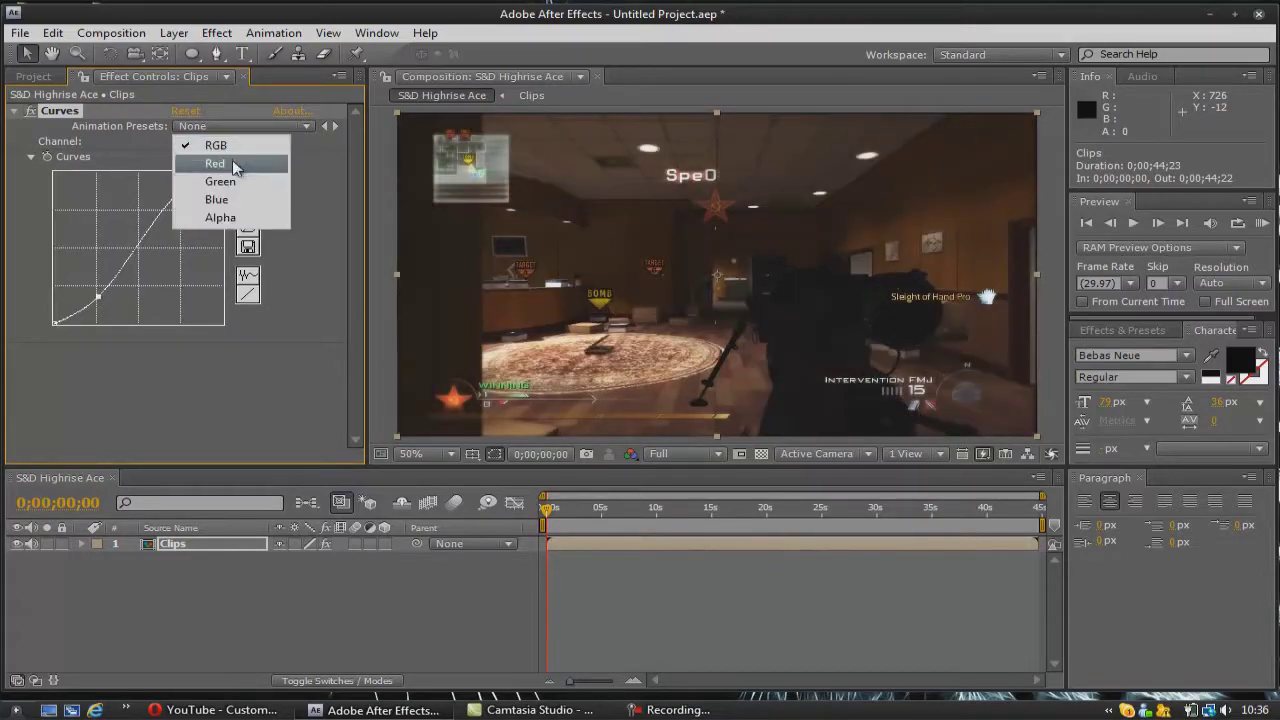
click(234, 165)
drag(180, 218, 181, 197)
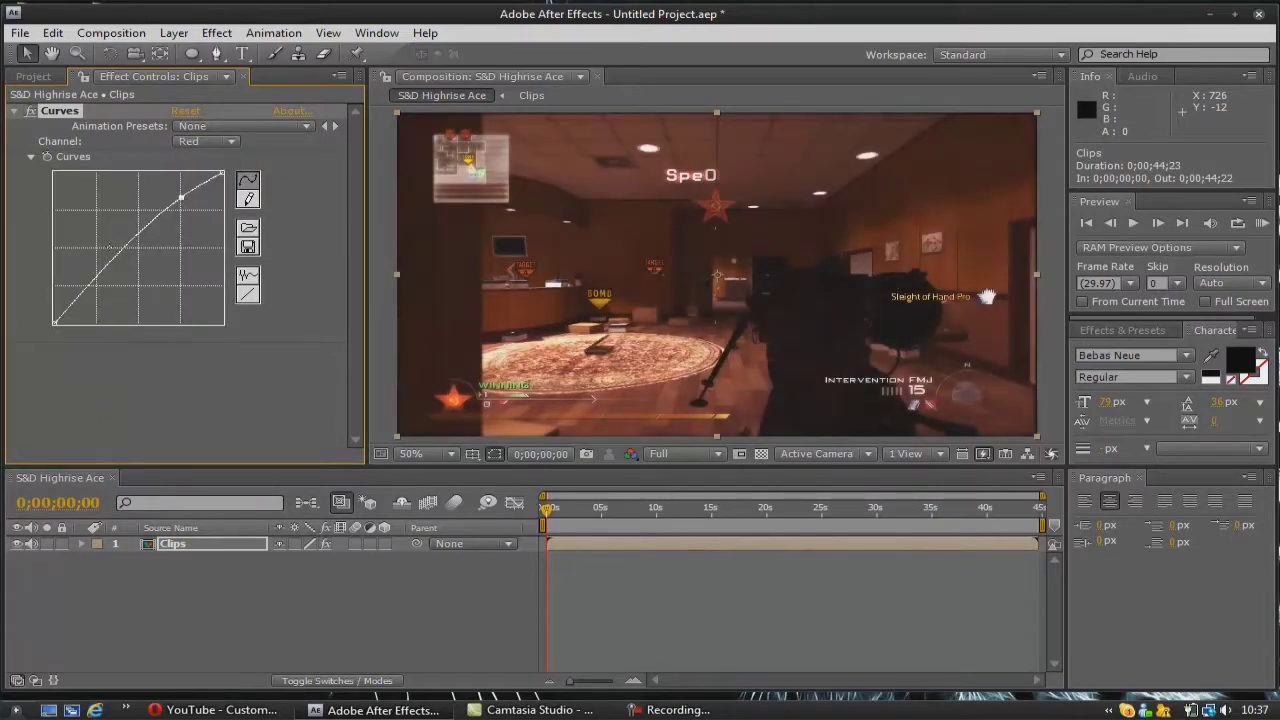
drag(88, 286, 97, 297)
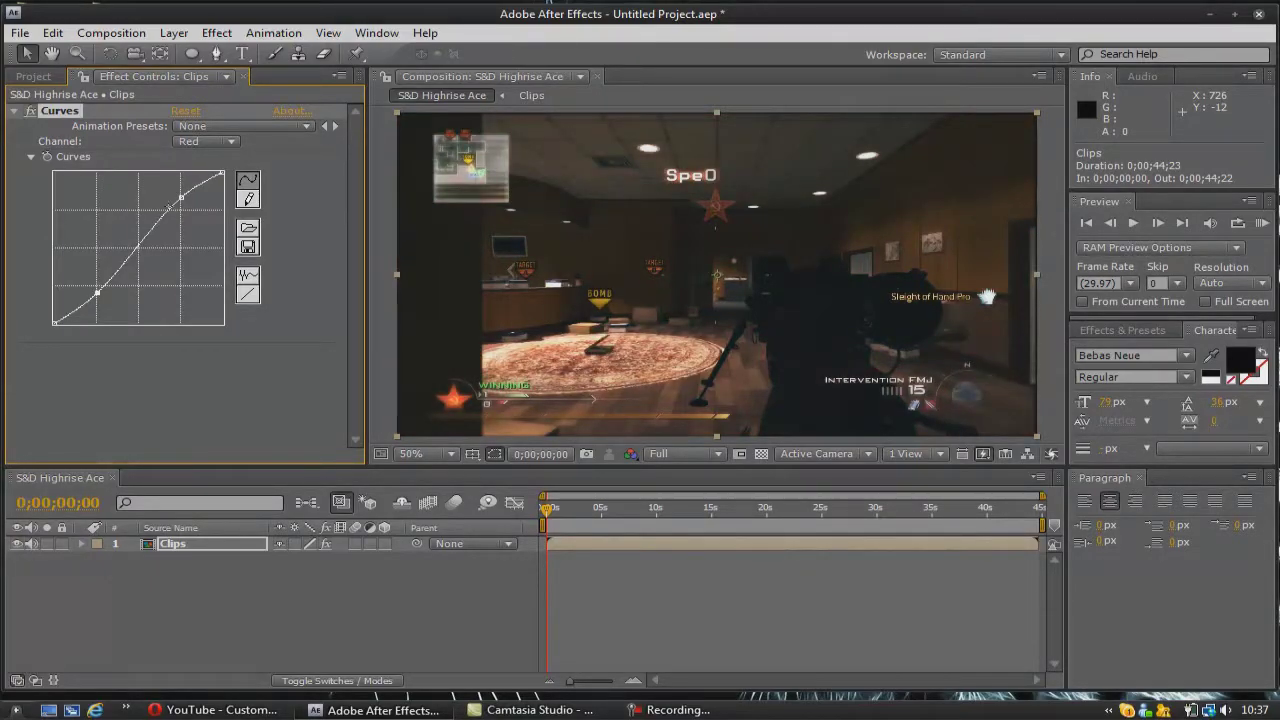
- Shape the Green channel curve into a similar S with raised highlights and lowered shadows
click(232, 142)
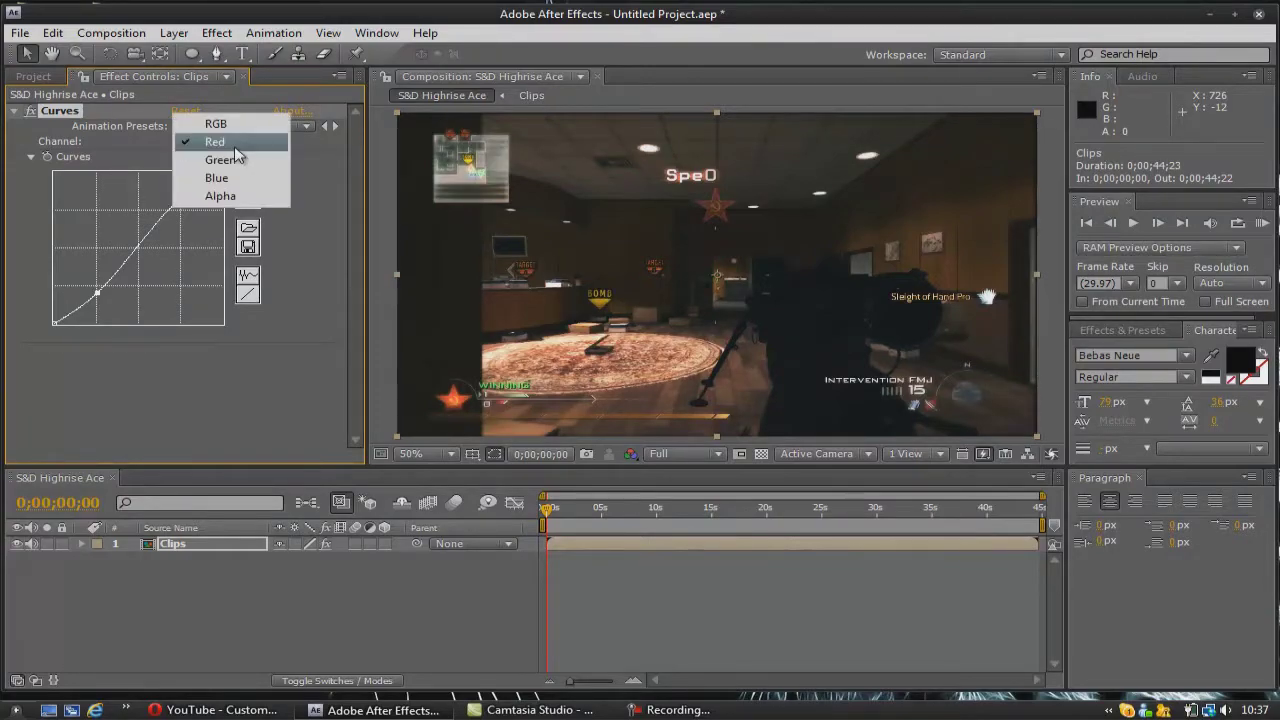
click(236, 163)
drag(179, 211, 179, 195)
click(90, 286)
drag(89, 285, 95, 298)
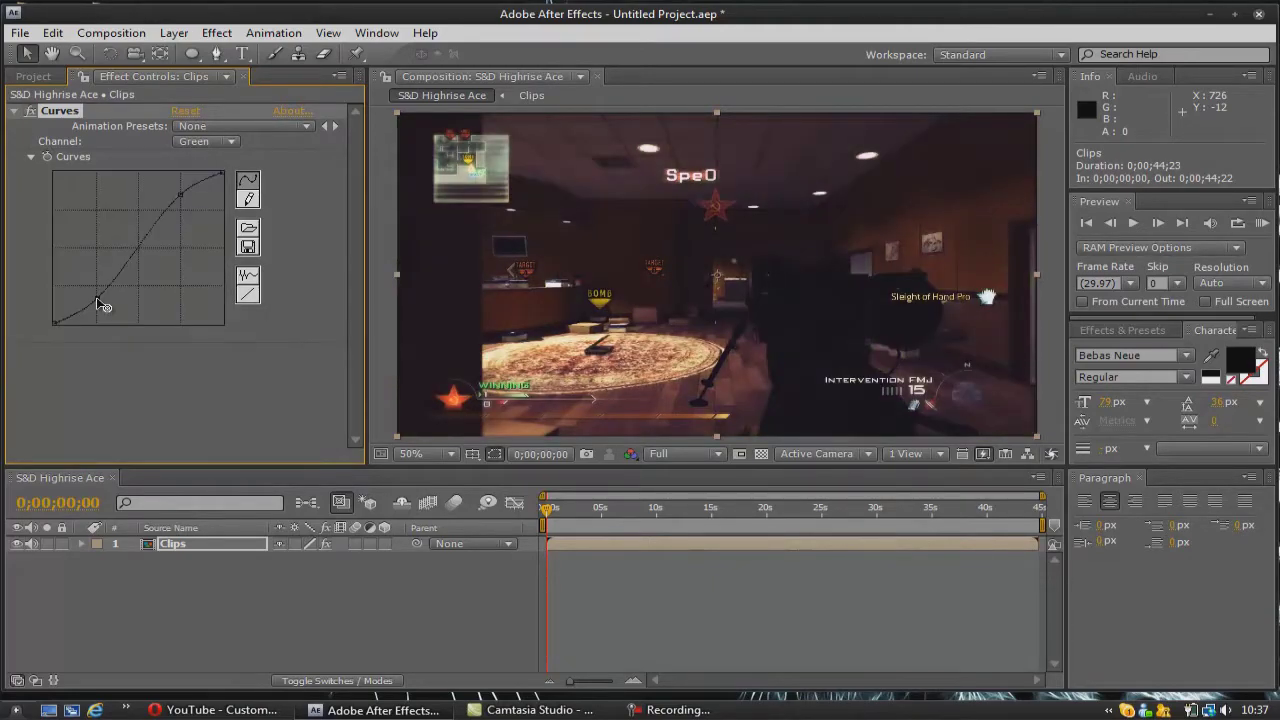
drag(101, 304, 99, 300)
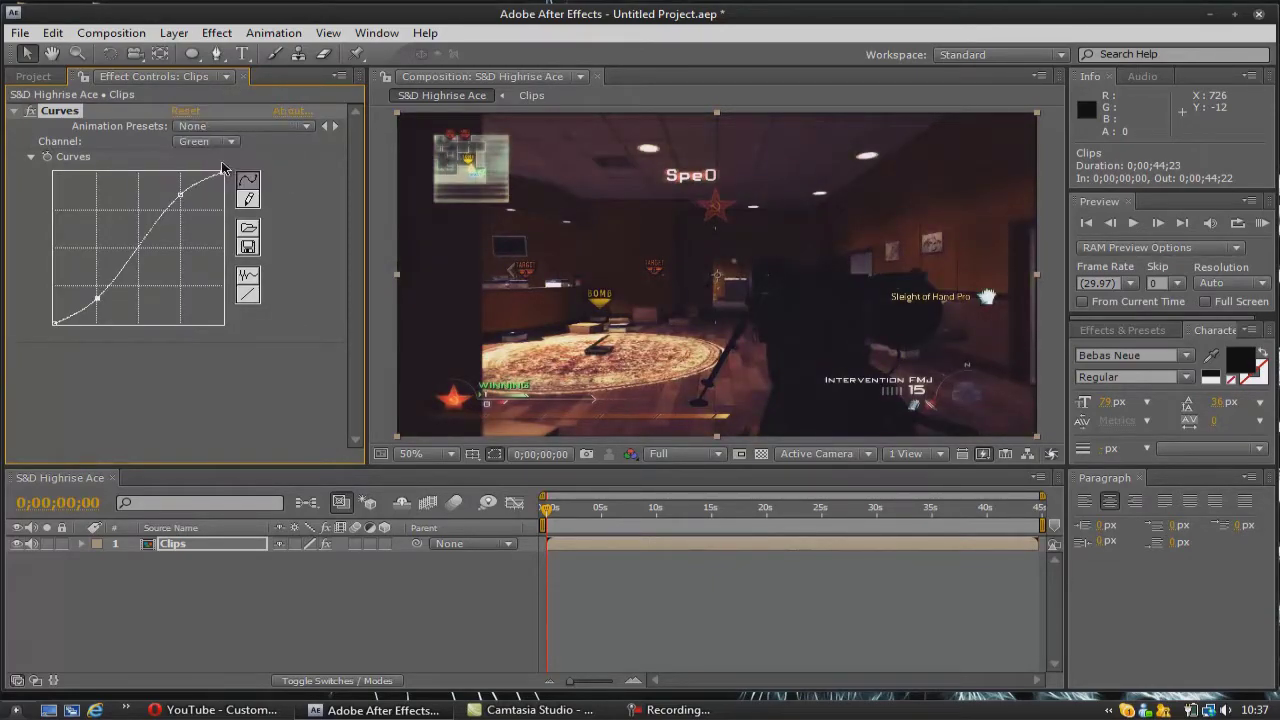
- Give the Blue channel curve a matching S shape, with brighter highlights and slightly darker shadows
click(205, 141)
click(210, 165)
drag(181, 208, 181, 192)
drag(89, 285, 95, 295)
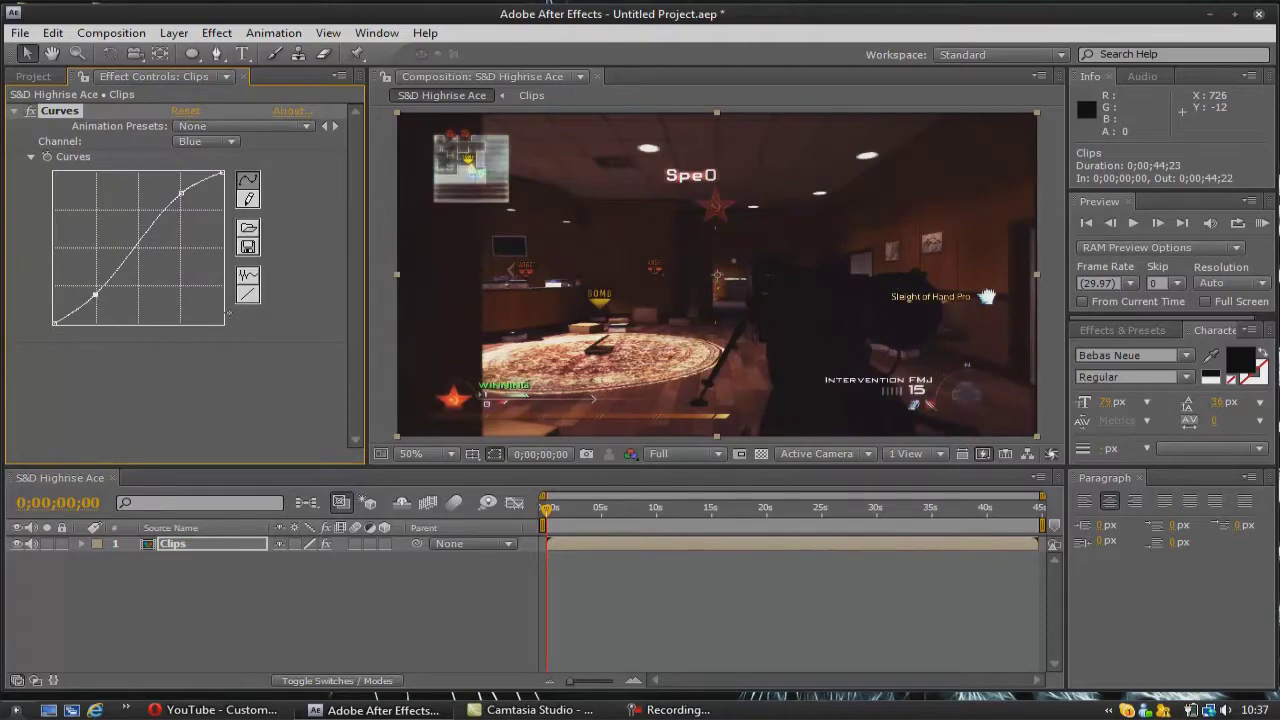
- Deselect the layer and inspect the colour correction on frames between about 13 and 30 seconds
click(270, 575)
click(697, 509)
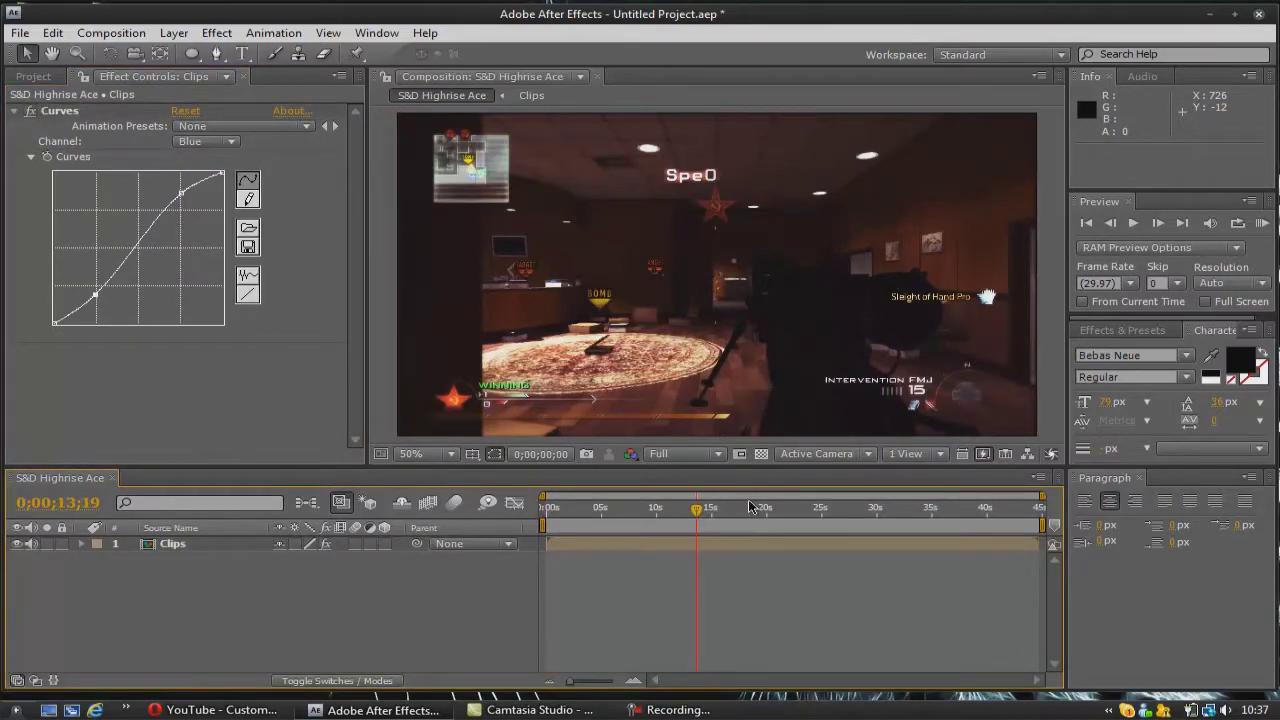
click(743, 510)
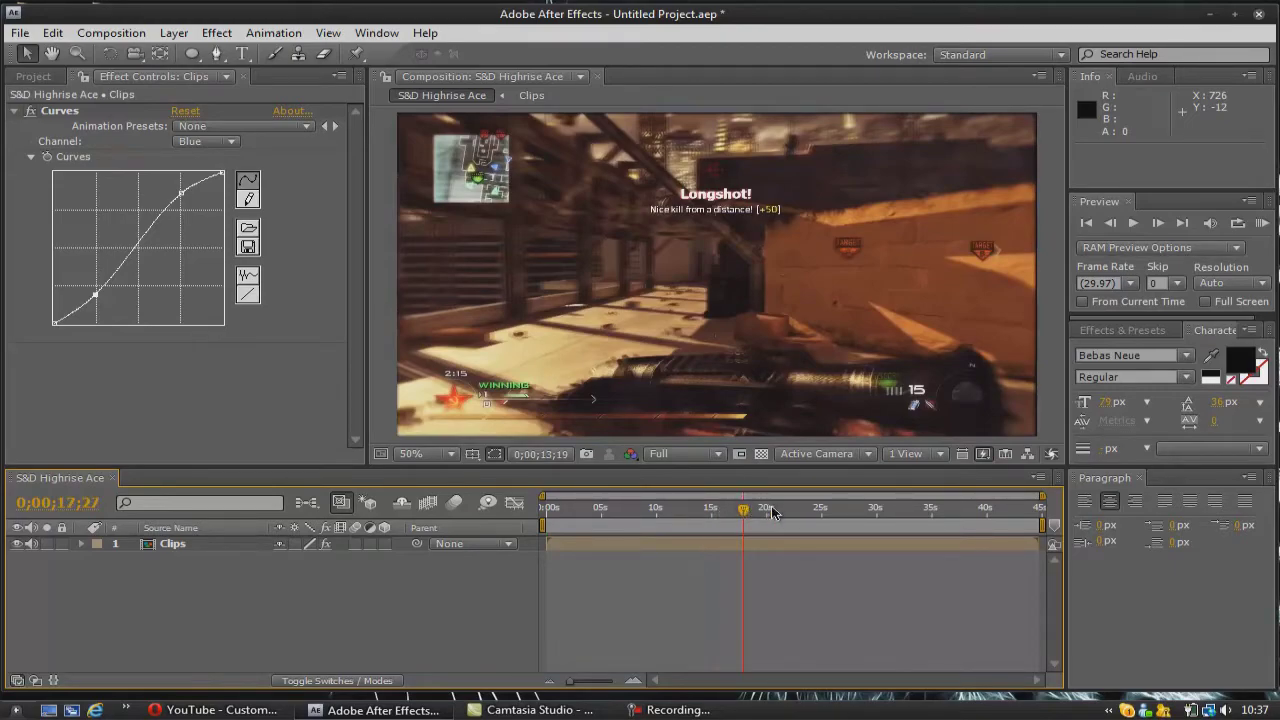
click(801, 510)
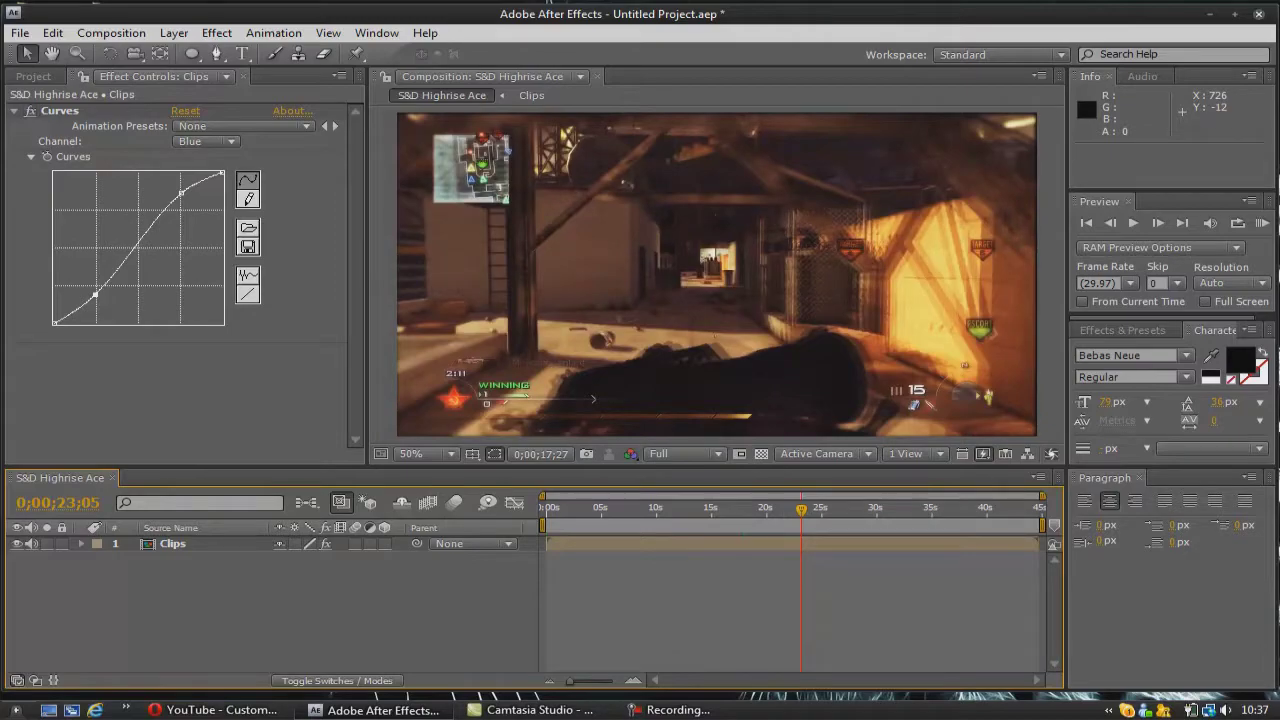
click(872, 510)
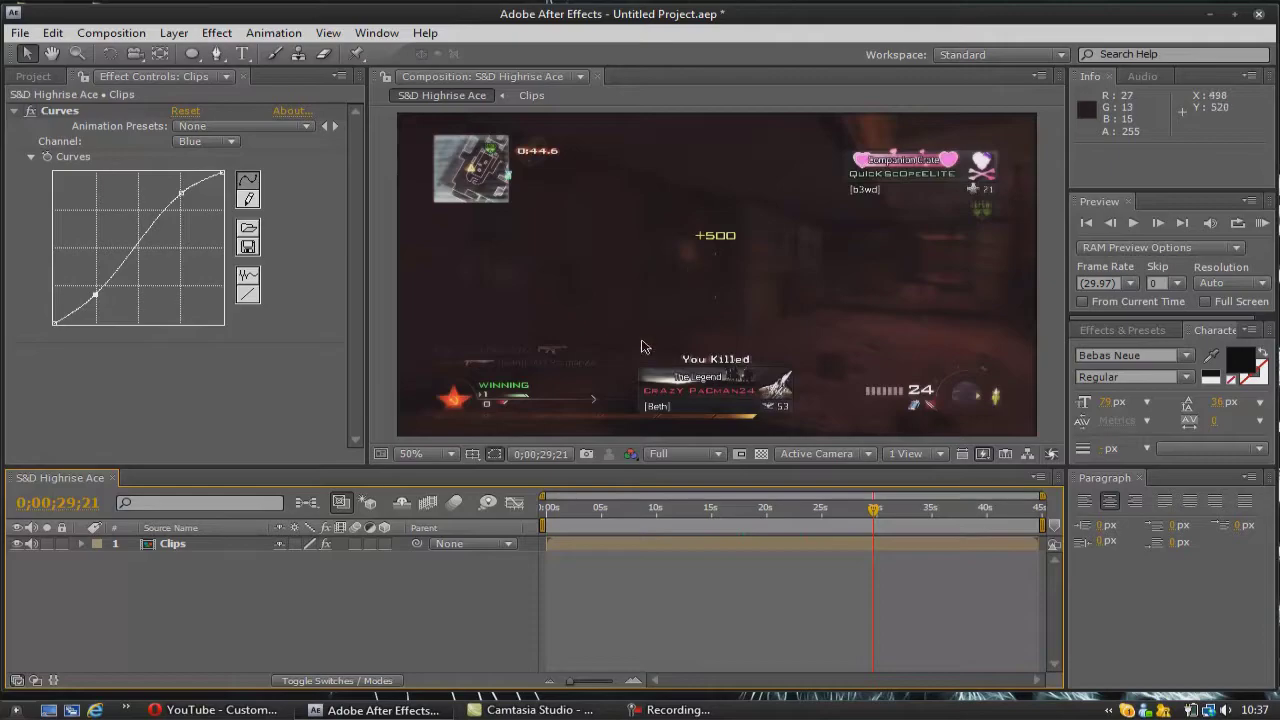
- Scale the Clips layer vertically to 93% to leave black bars above and below the picture, and deselect it
click(186, 549)
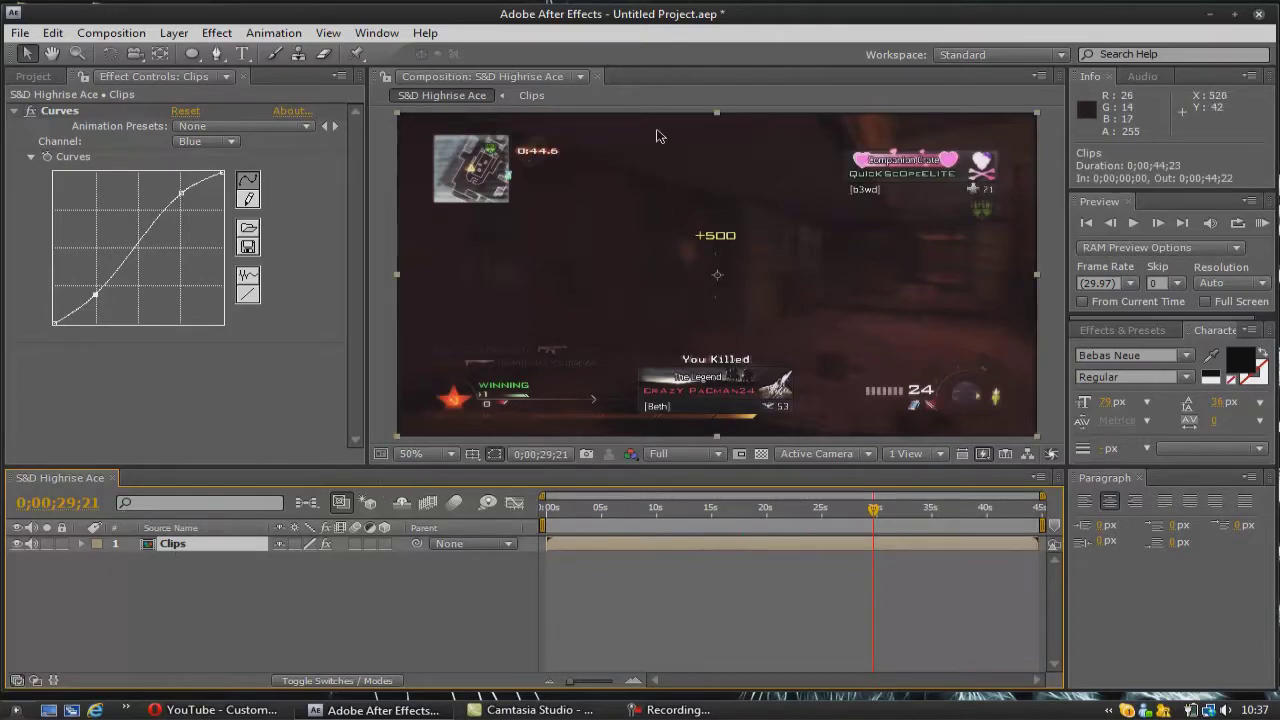
drag(718, 114, 718, 127)
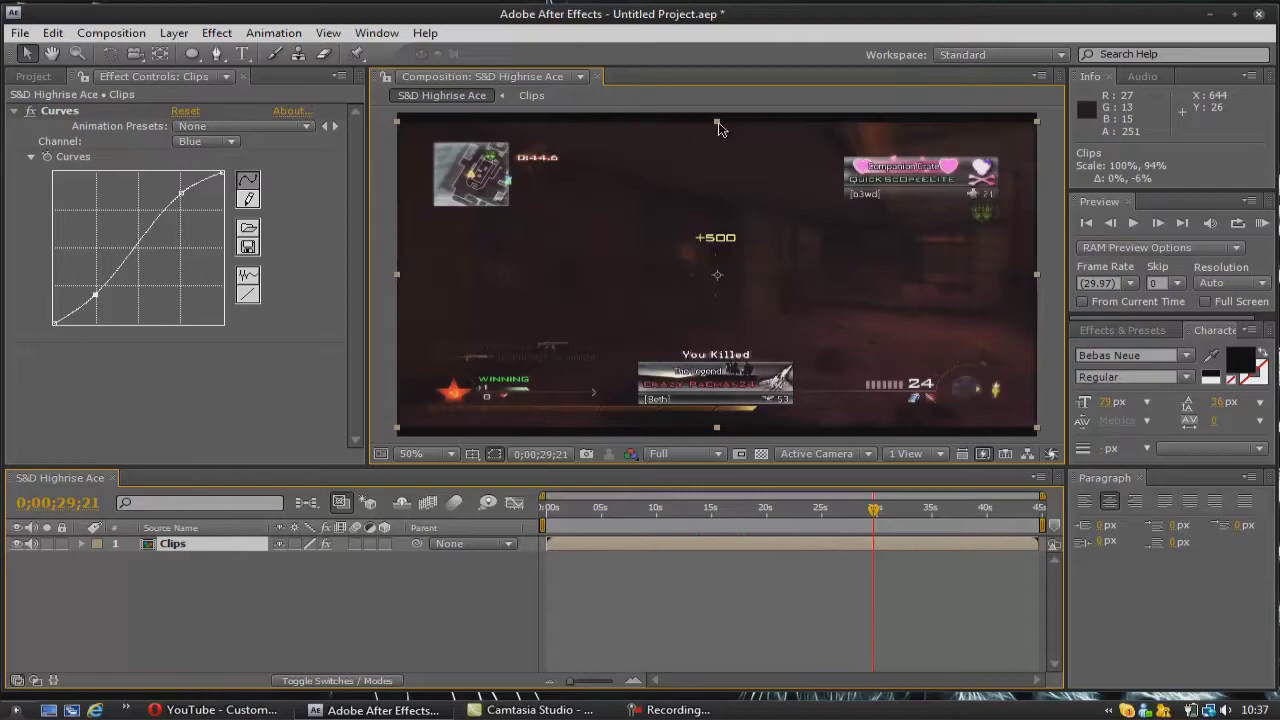
mouse_move(718, 127)
mouse_down()
mouse_move(710, 149)
mouse_move(703, 124)
mouse_up()
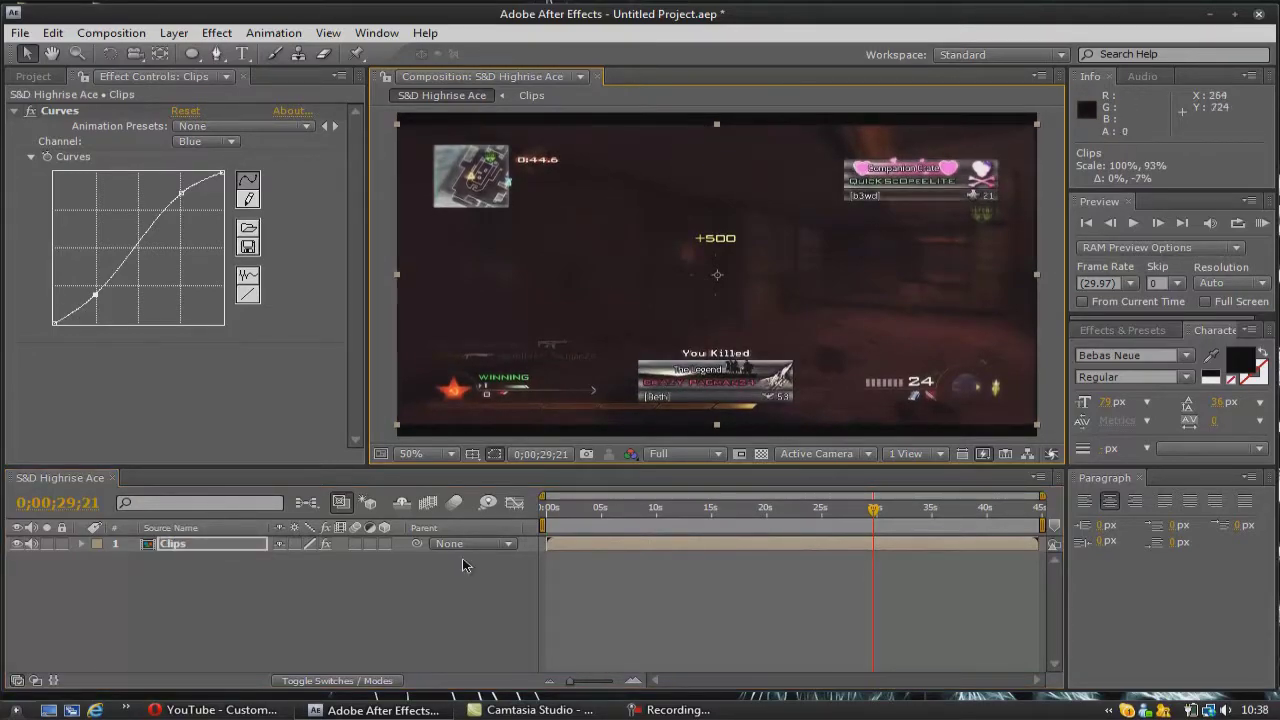
click(437, 604)
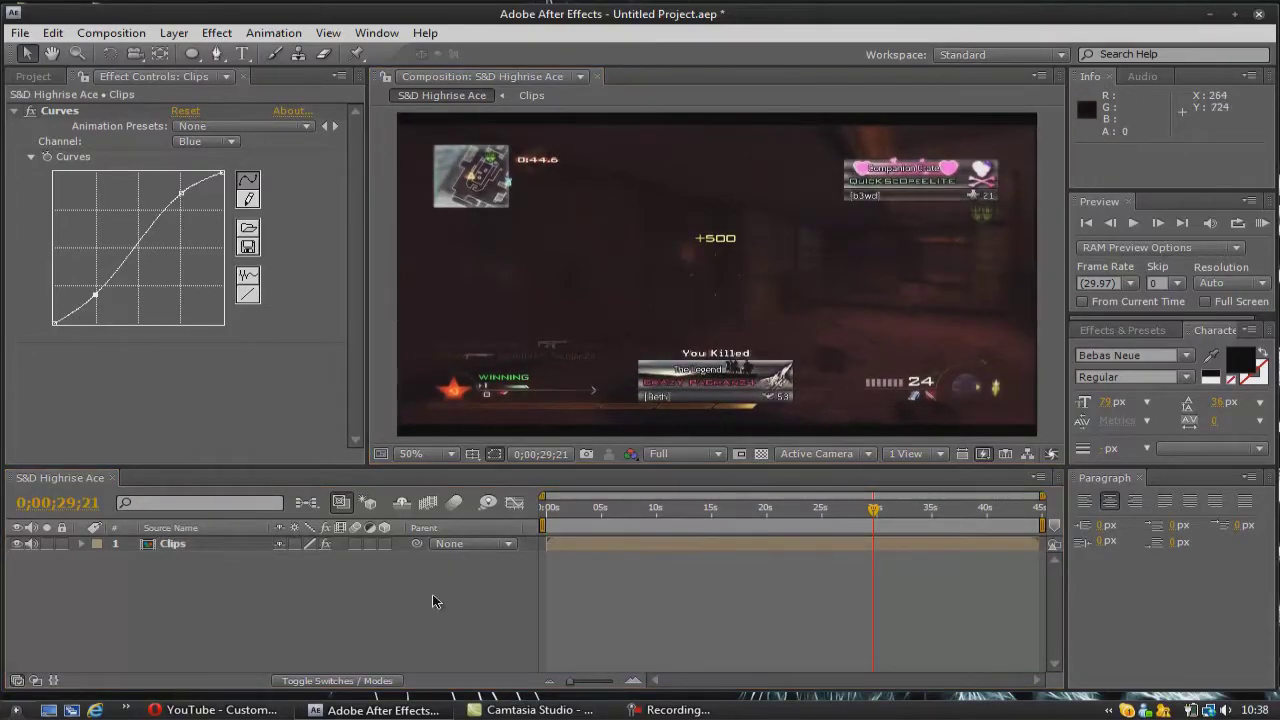
- Open the Clips pre-composition and delete the S&D Highrise Ace.wmv layer from it
double_click(148, 554)
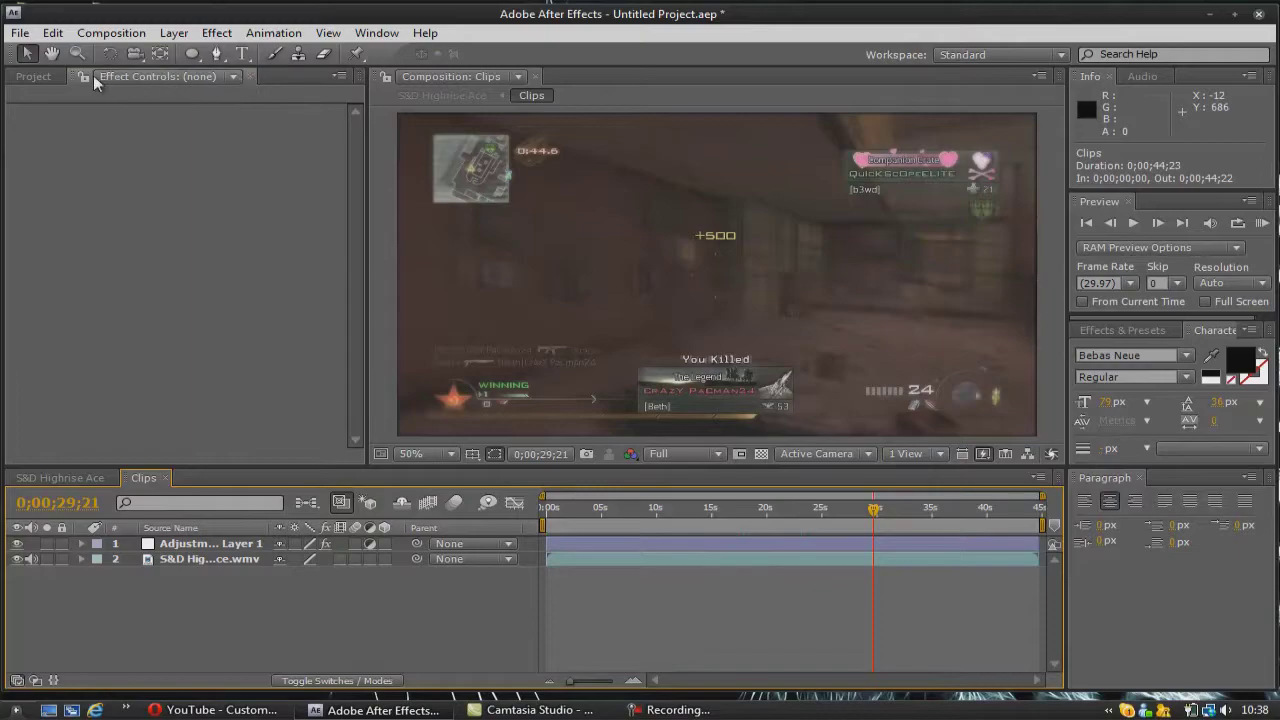
click(33, 76)
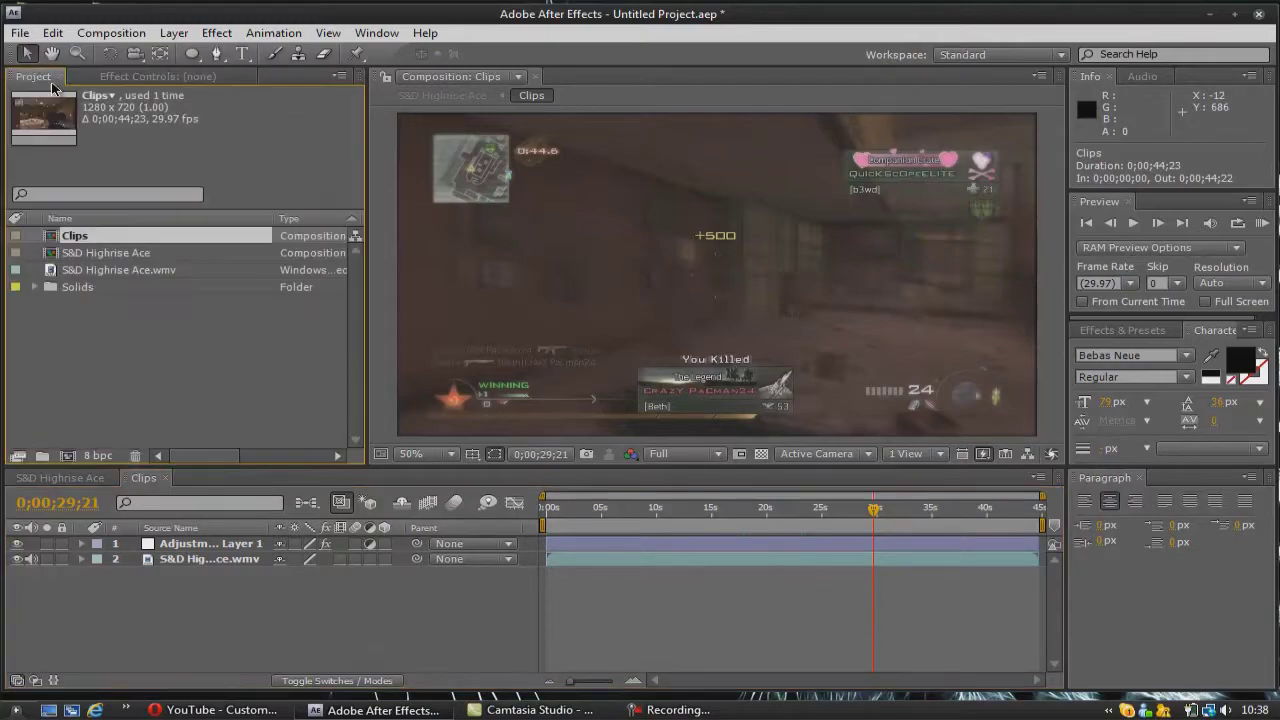
click(166, 477)
double_click(173, 545)
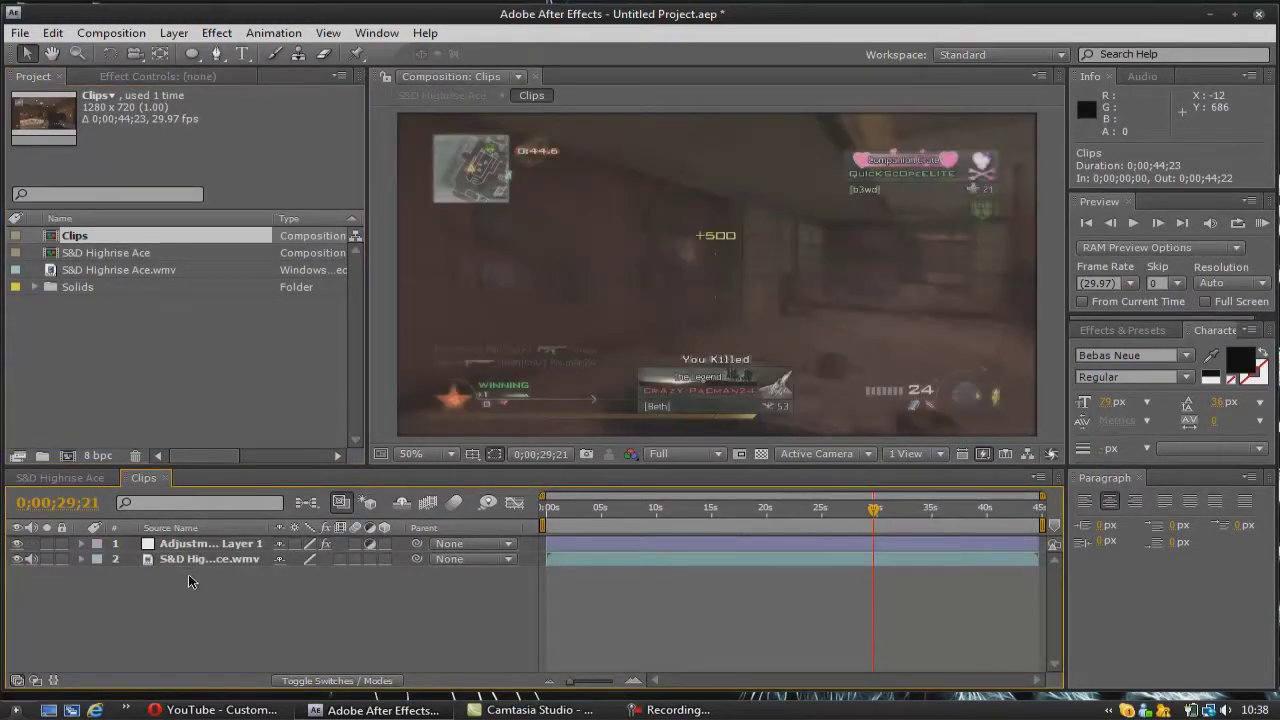
click(249, 560)
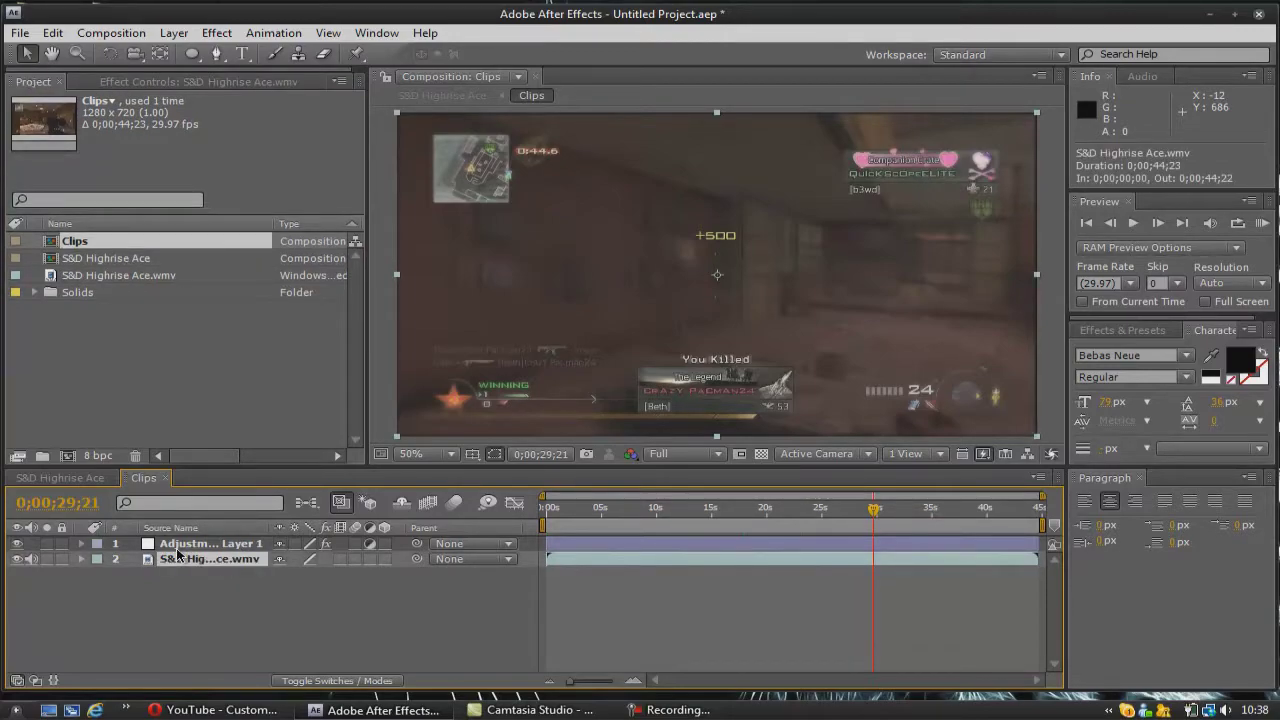
key(Delete)
- Import the Intervention Killfeed clip and place it beneath the adjustment layer in the Clips composition
right_click(131, 341)
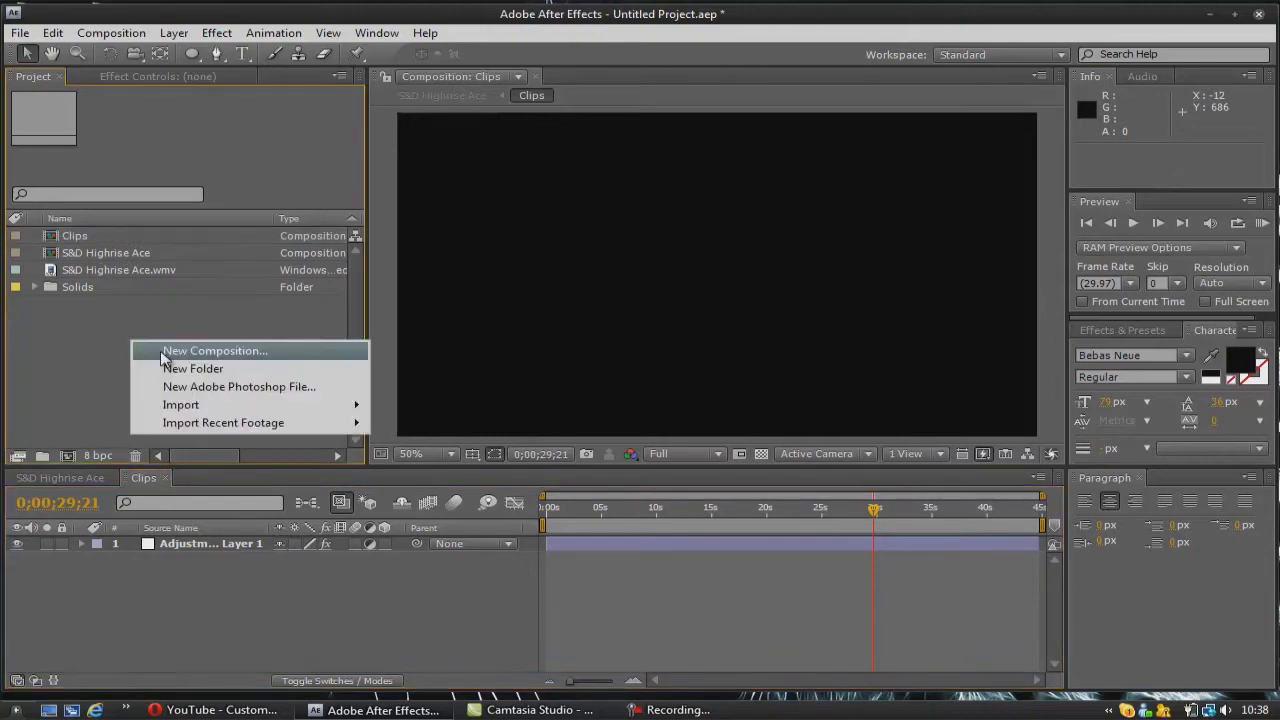
mouse_move(181, 410)
click(391, 408)
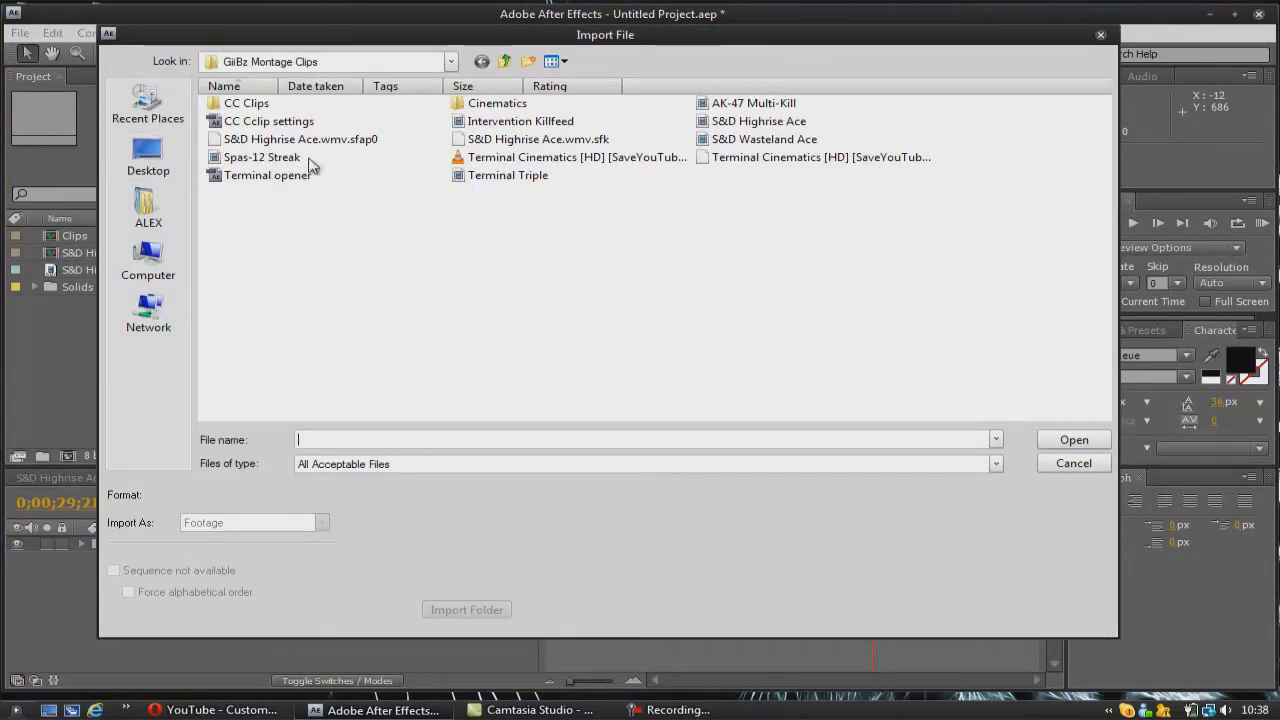
double_click(558, 121)
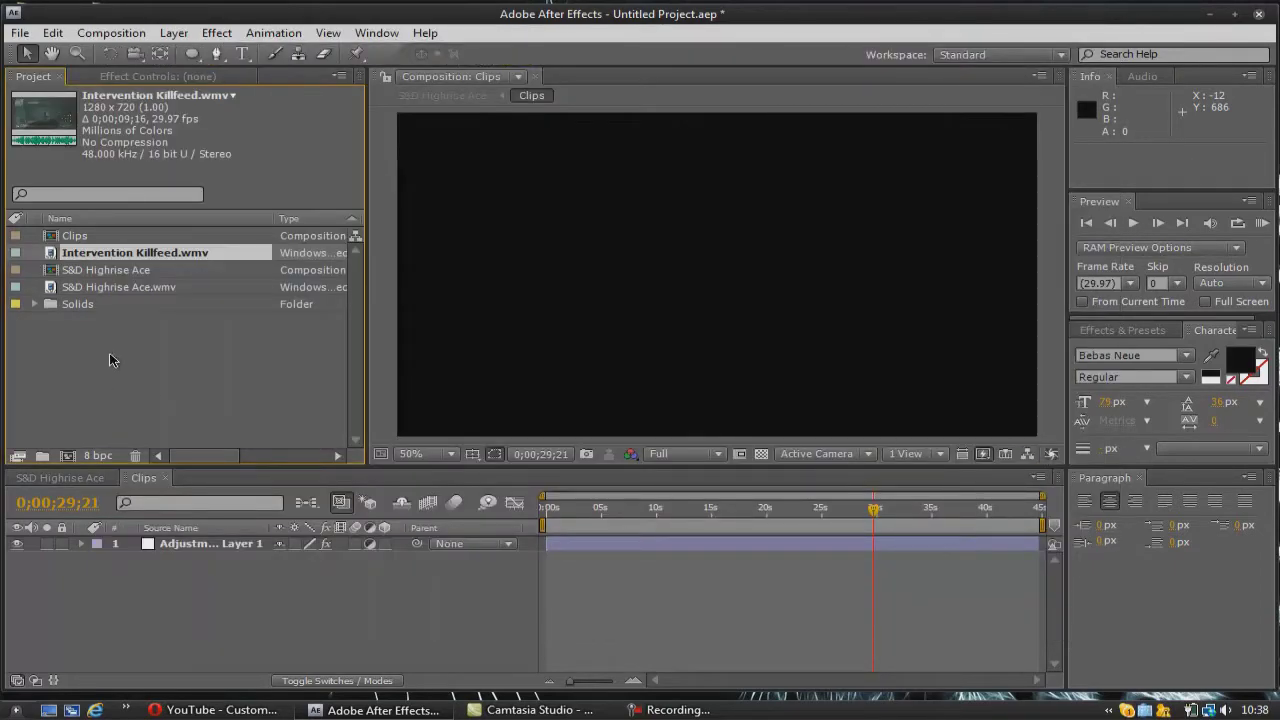
drag(112, 262, 257, 563)
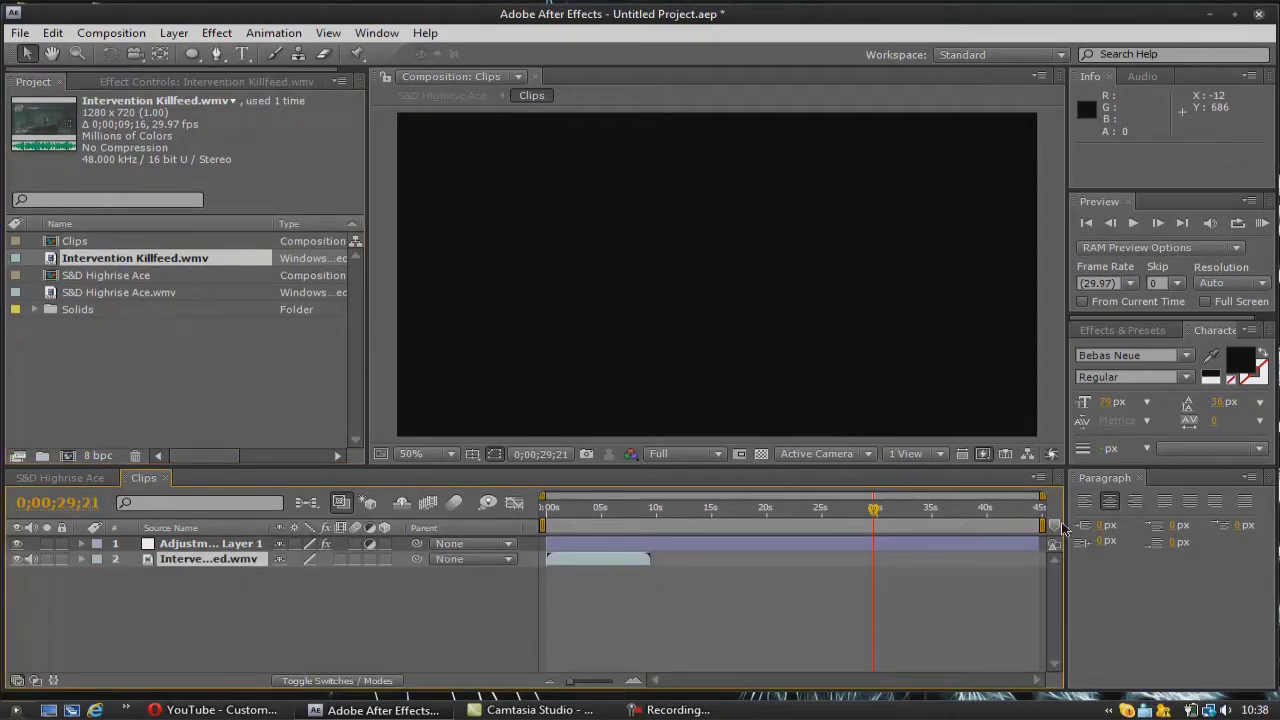
- Shorten the Clips work area to end at 0;00;09;15 with the new clip, and check several frames within it
drag(1040, 526, 654, 525)
click(592, 512)
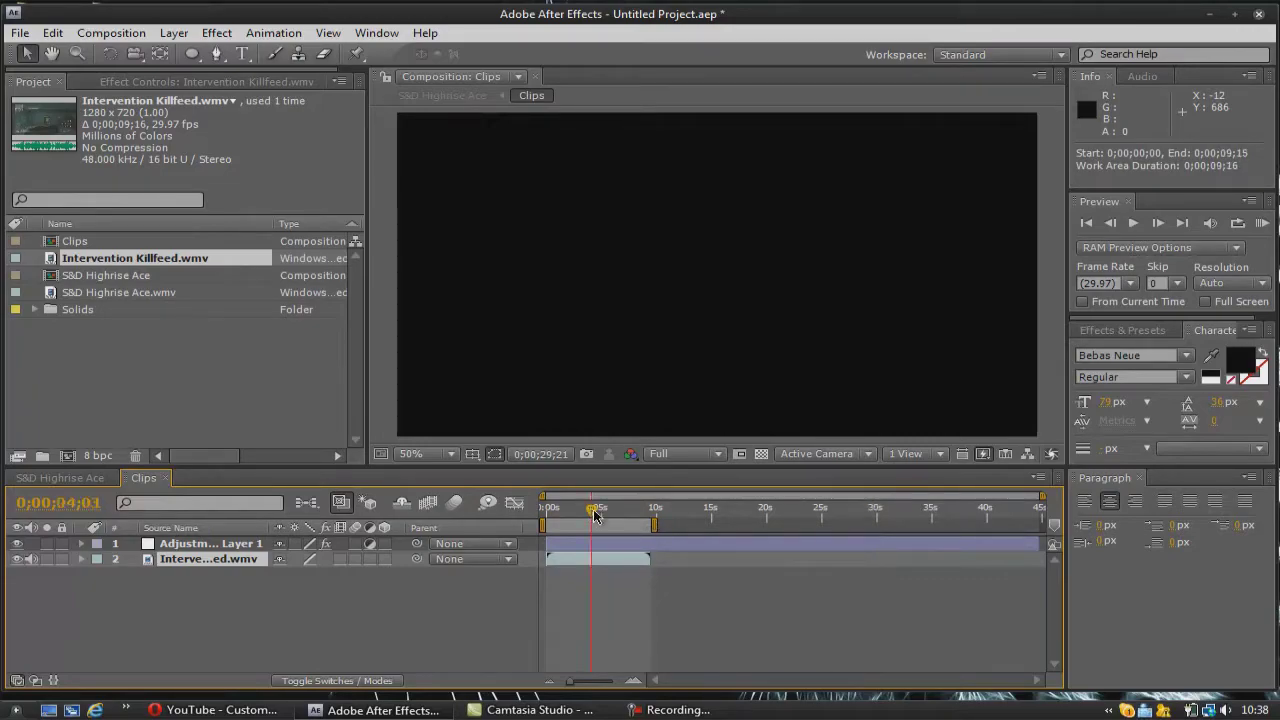
click(615, 512)
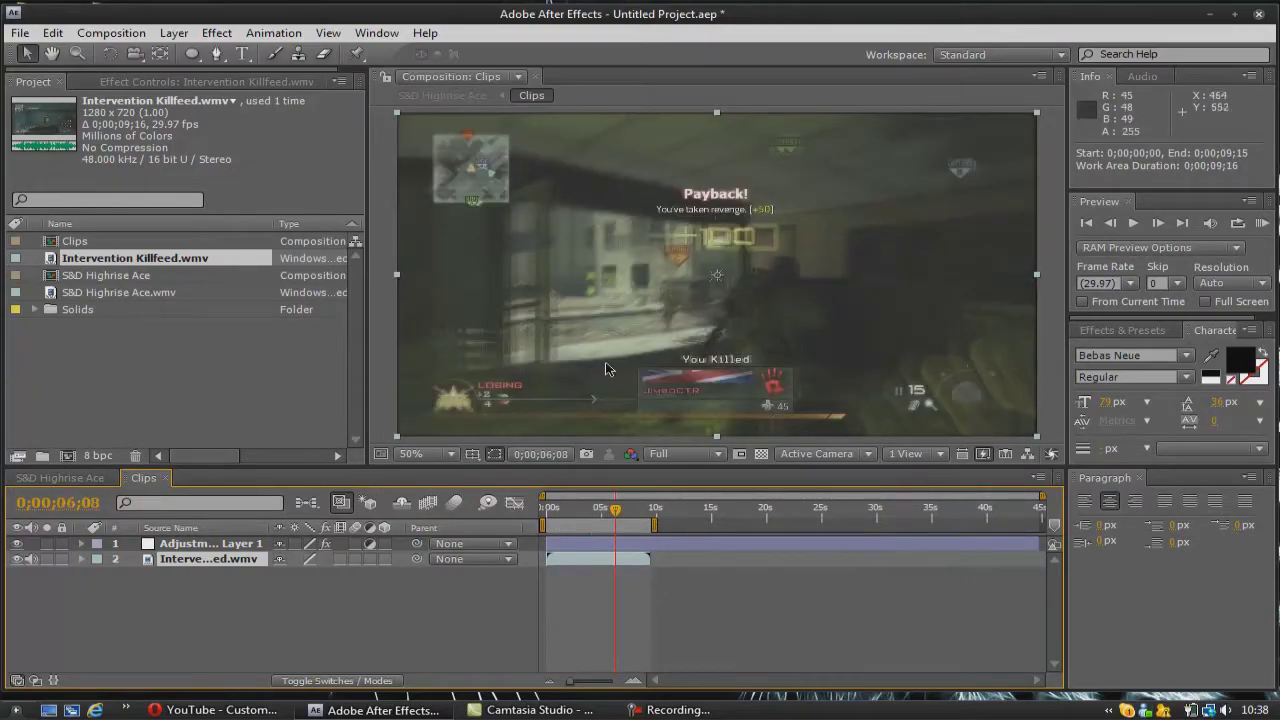
click(598, 511)
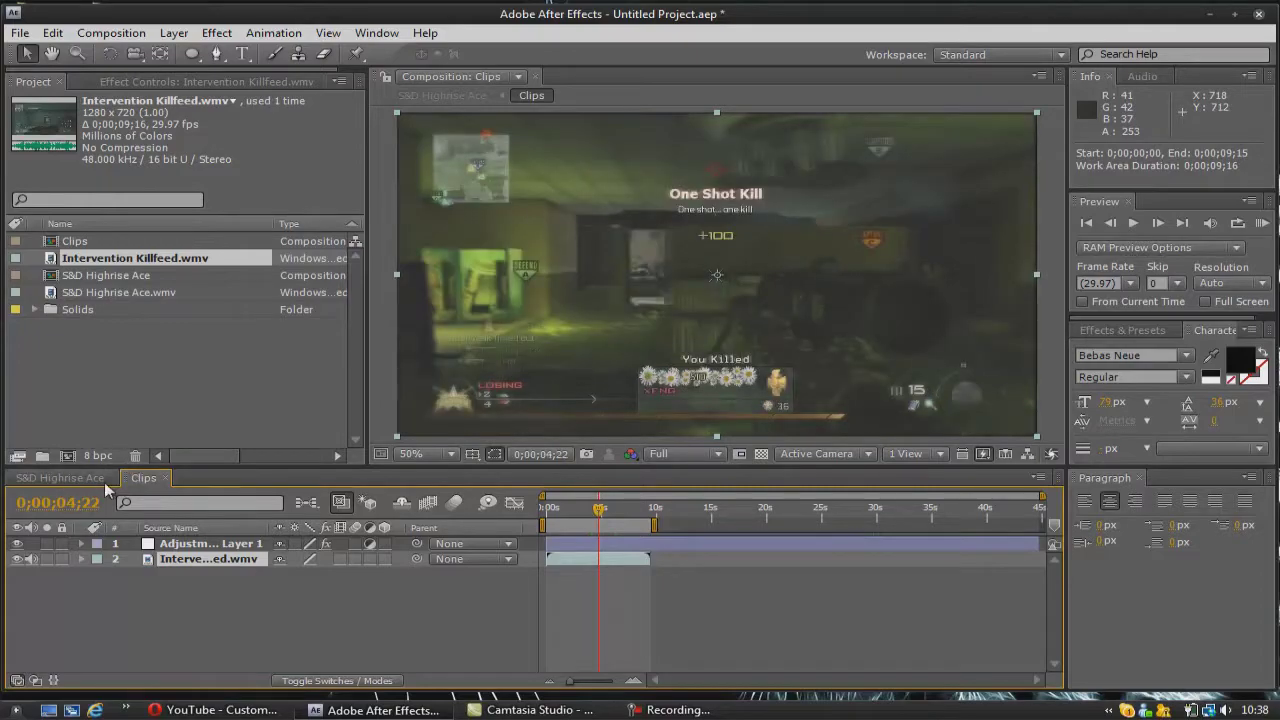
- Switch to the S&D Highrise Ace composition and scrub through the new clip to examine the grading on it
click(60, 478)
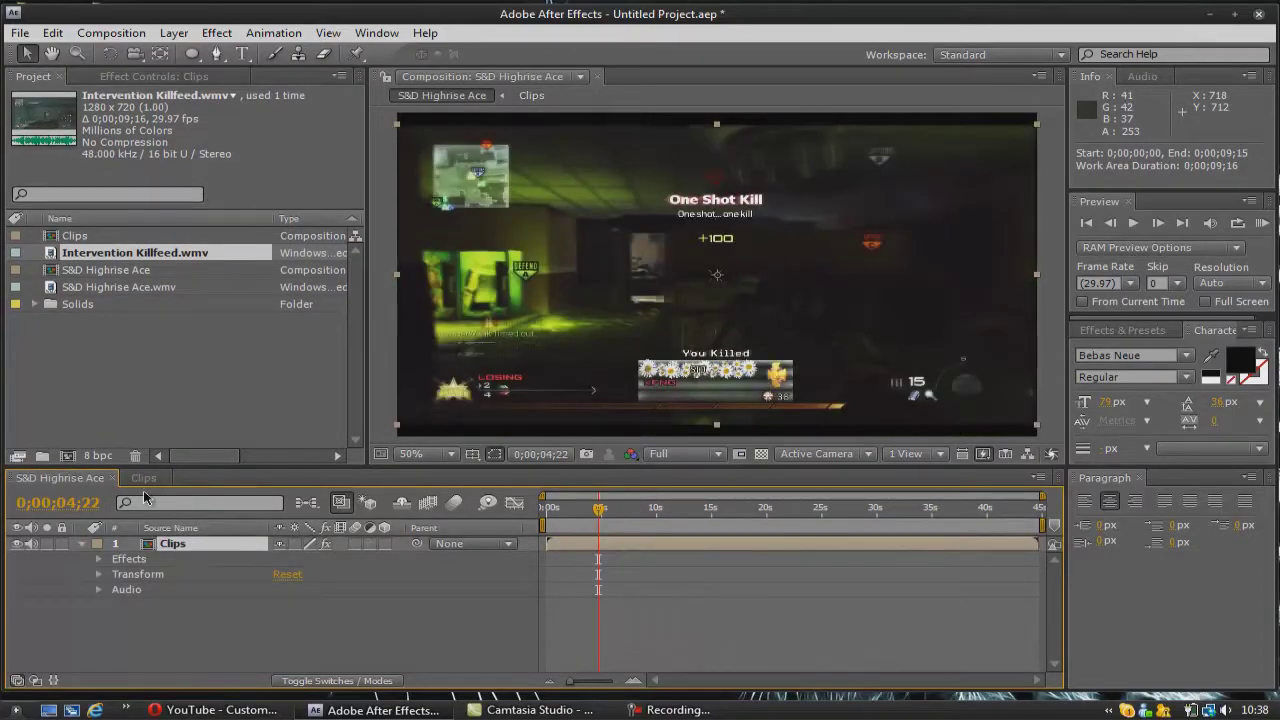
drag(652, 516, 566, 513)
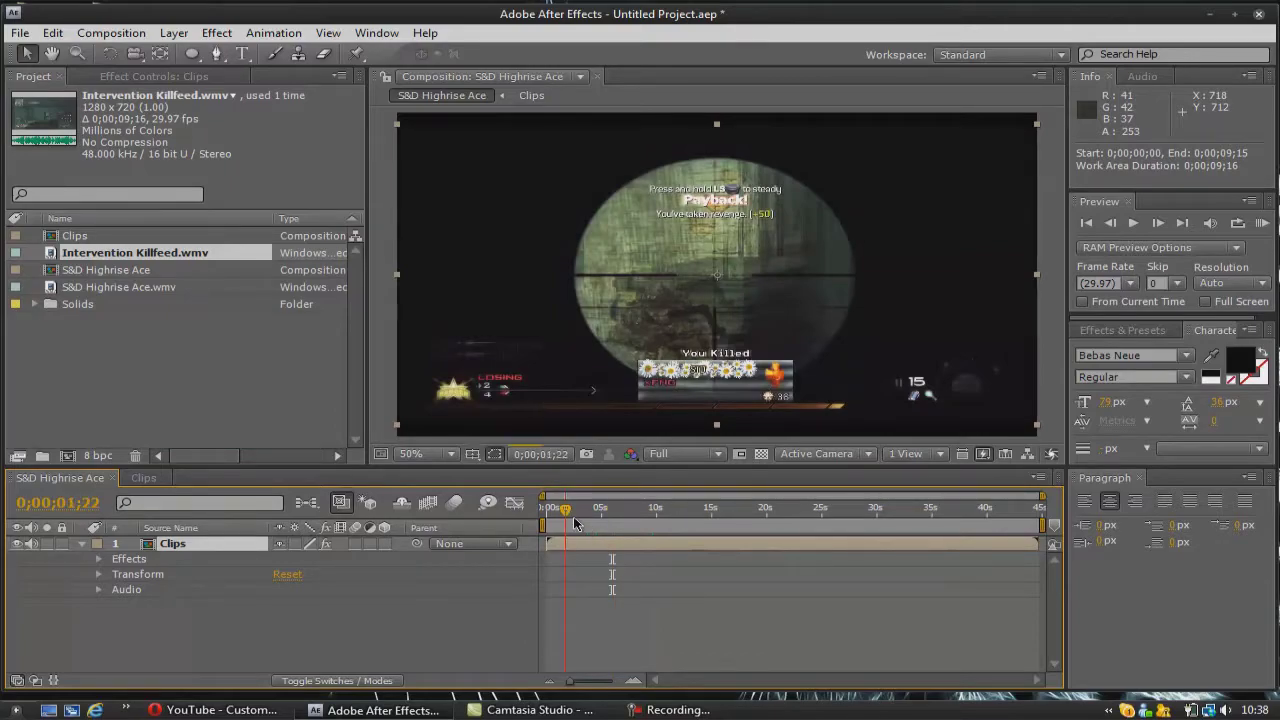
click(591, 516)
drag(565, 513, 551, 515)
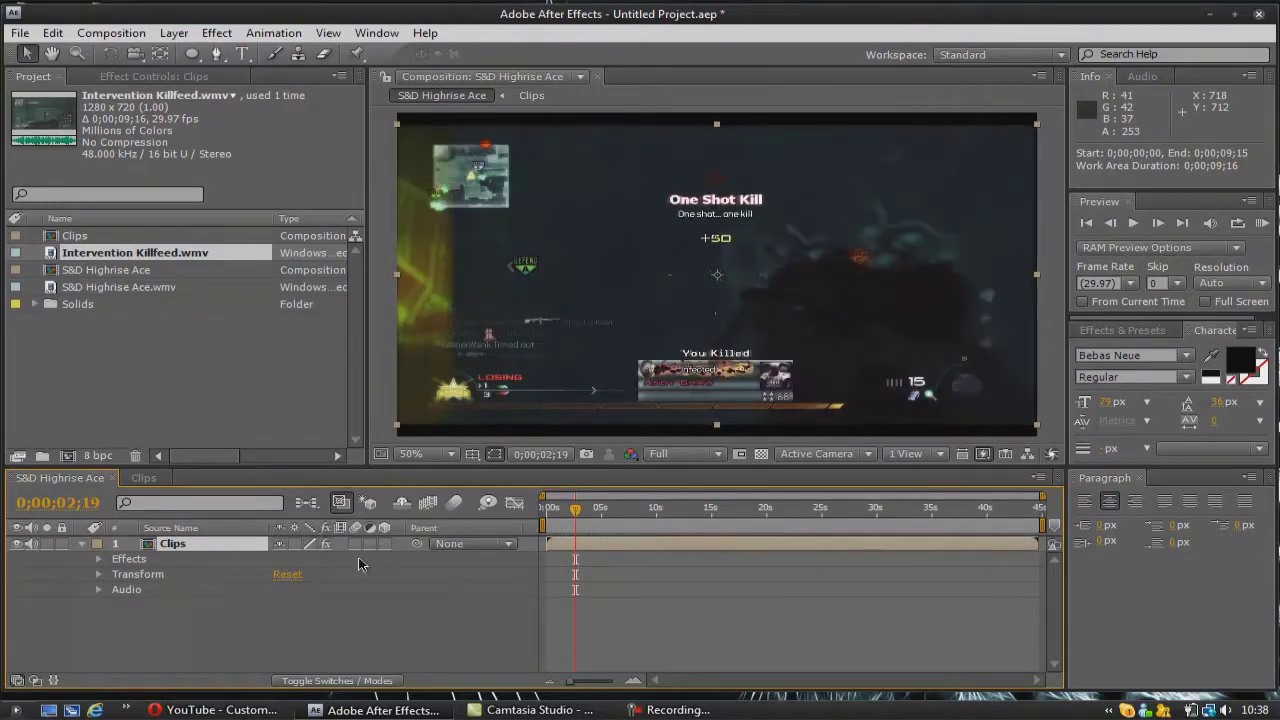
- Look up the duration in the S&D Highrise Ace composition's settings and cancel the dialog
click(111, 33)
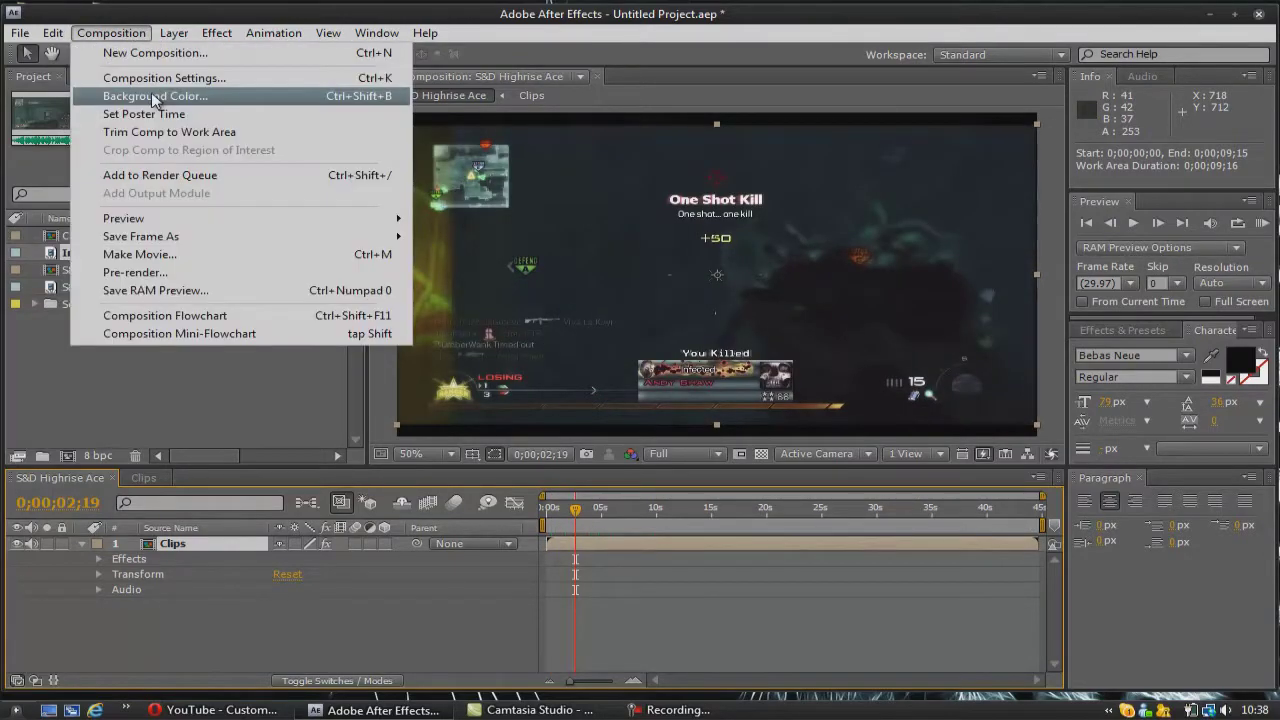
click(150, 77)
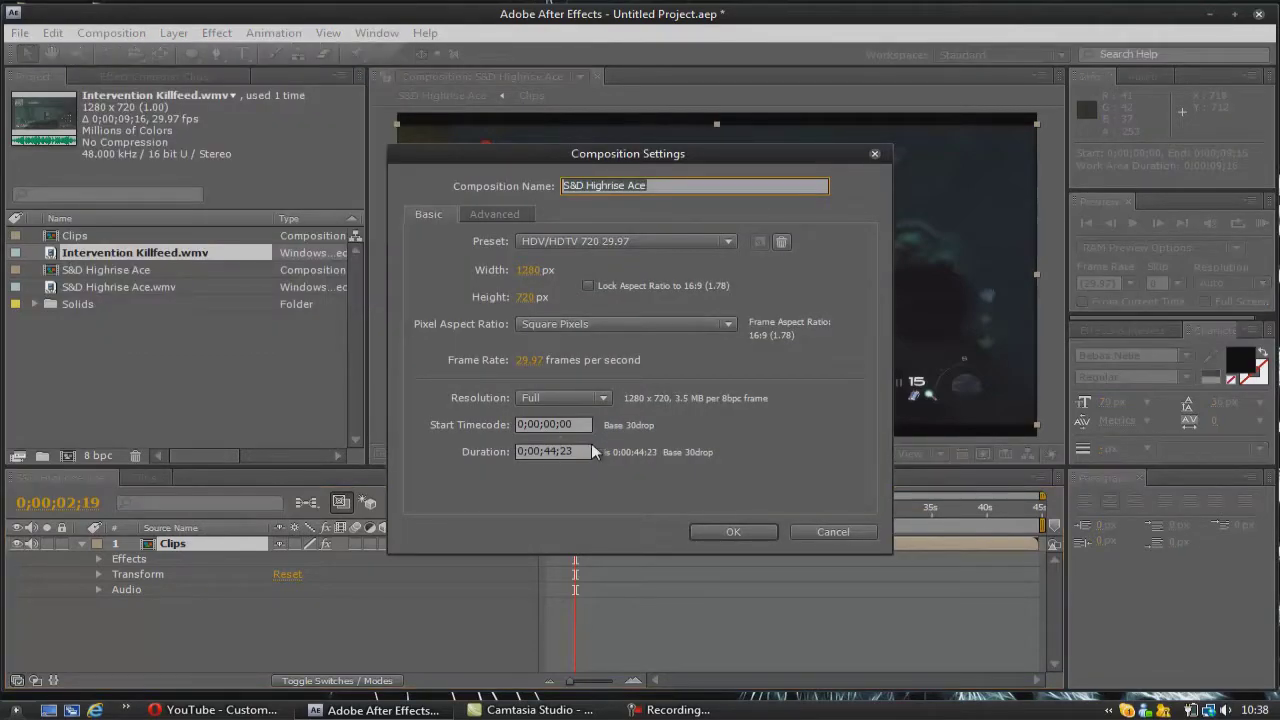
click(833, 533)
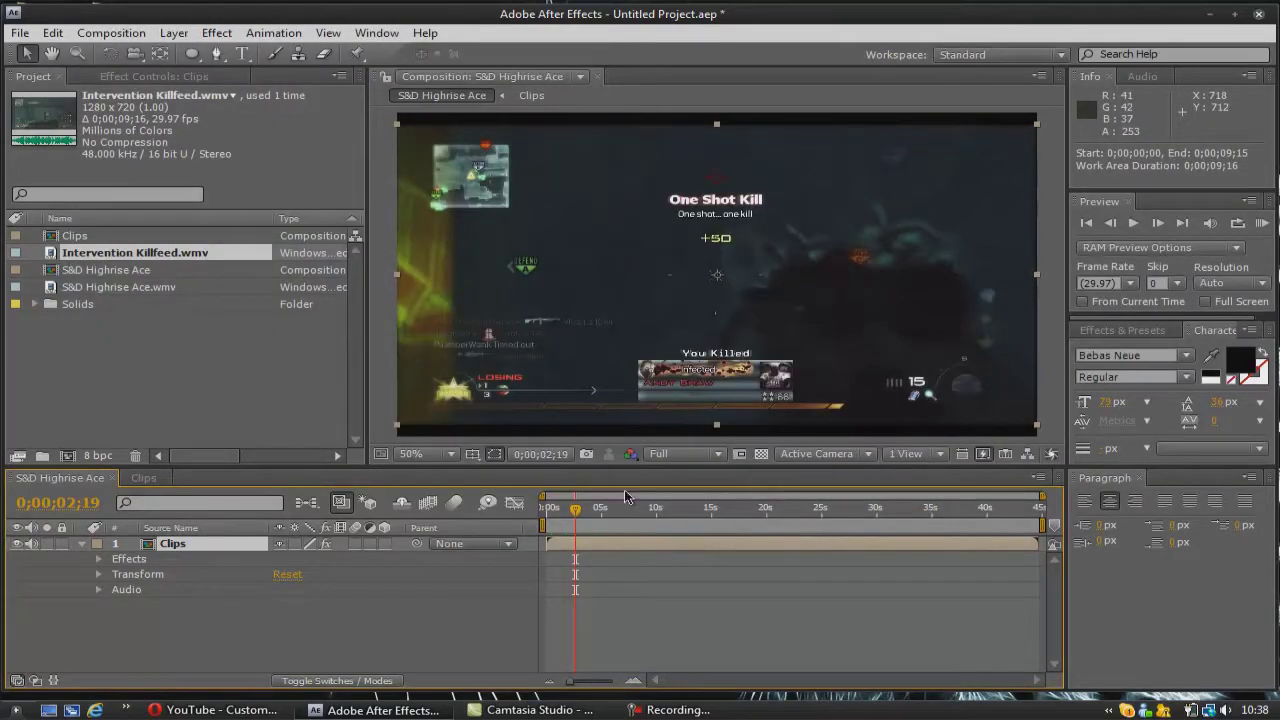